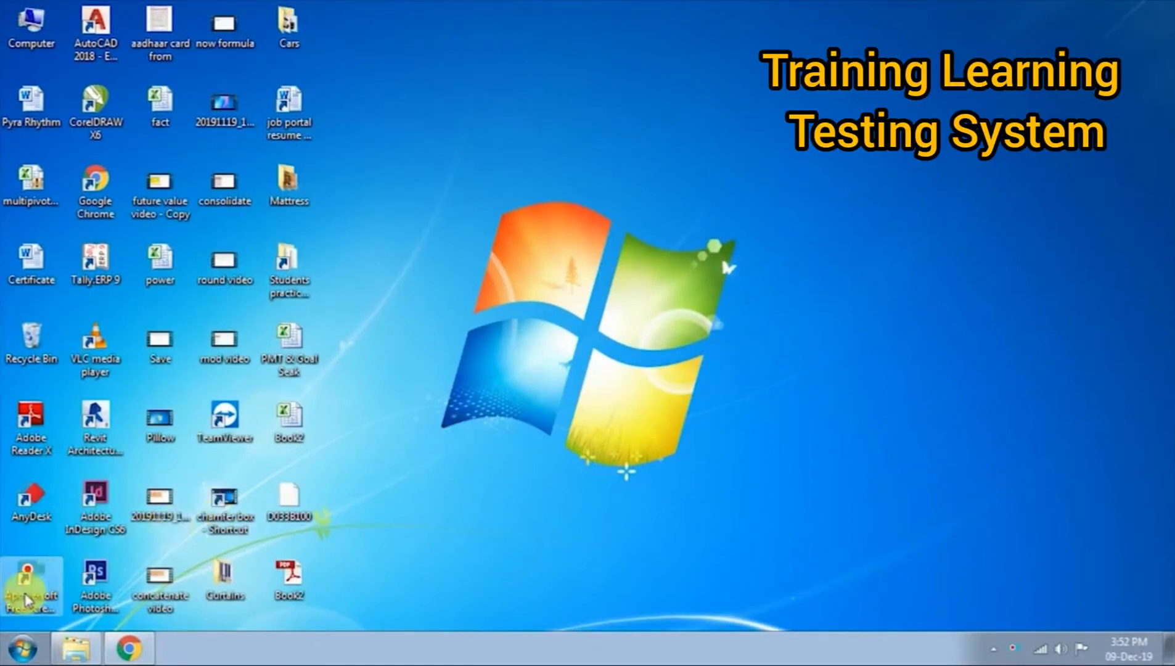
Browse the Start menu's All Programs list and the Microsoft Office group, then close it.
{"action": "left_click", "coordinate": [20, 650]}
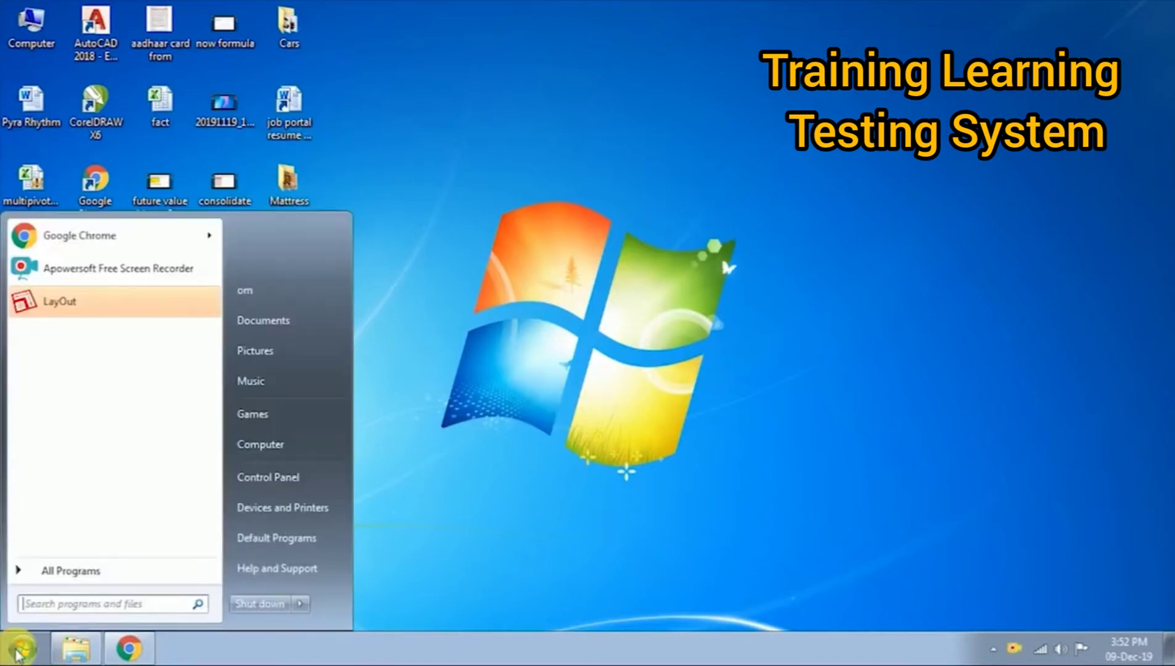
{"action": "left_click", "coordinate": [83, 582]}
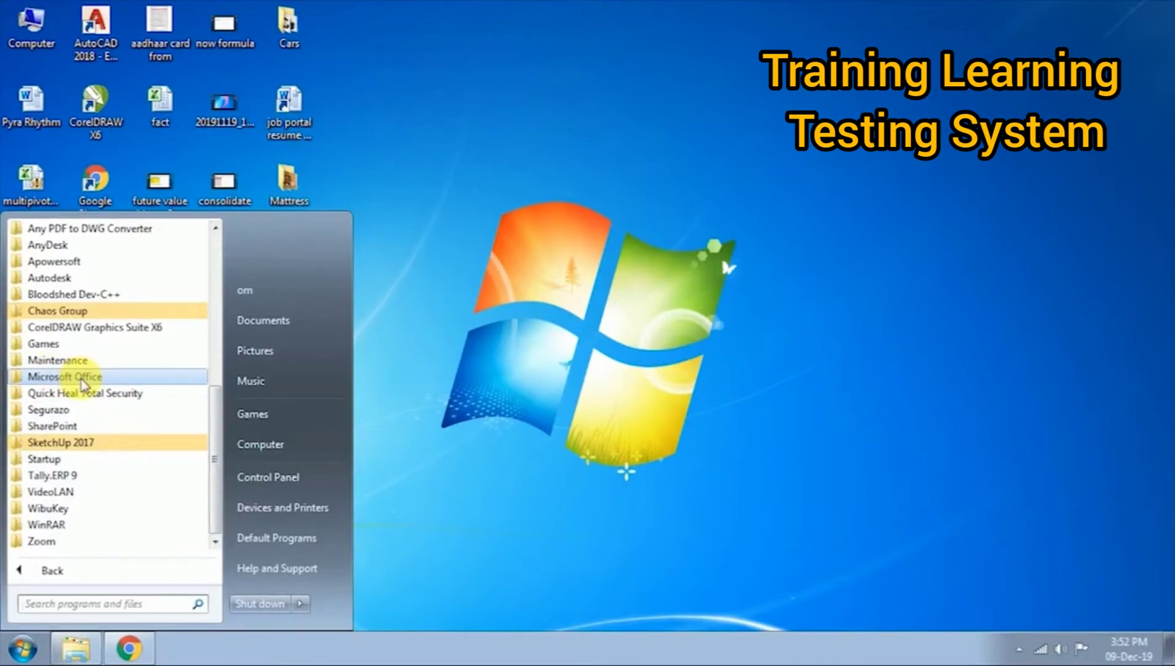
{"action": "left_click", "coordinate": [83, 382]}
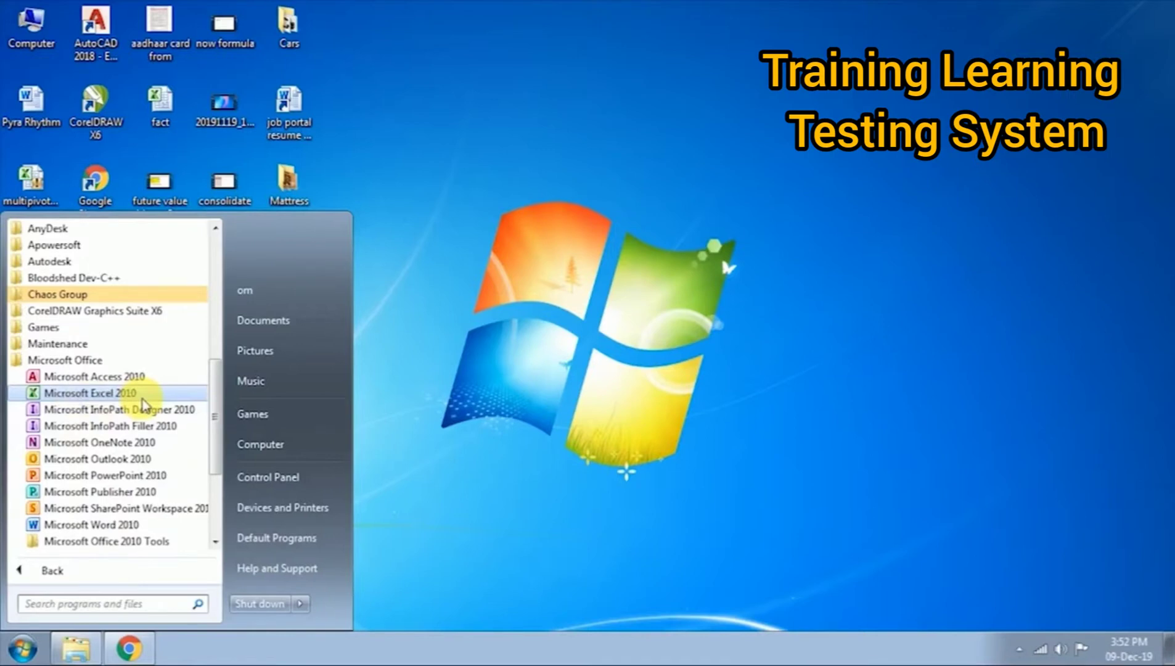
{"action": "left_click", "coordinate": [466, 371]}
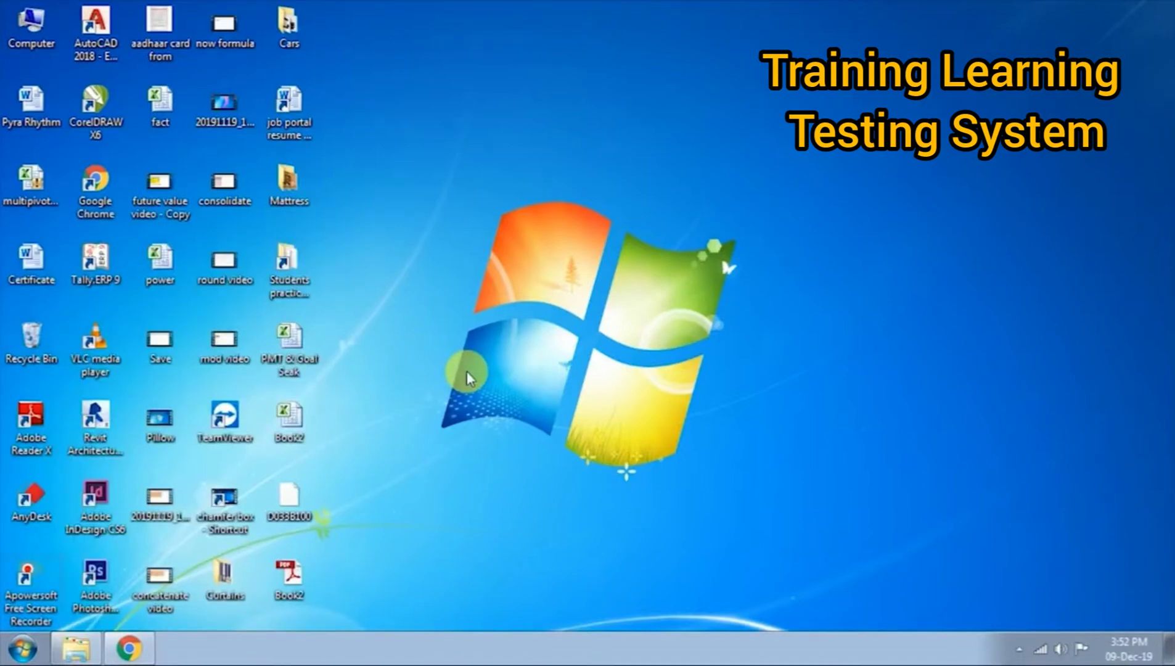
Open the Run dialog, clear its old entry and enter excel.
{"action": "key", "text": "super+r"}
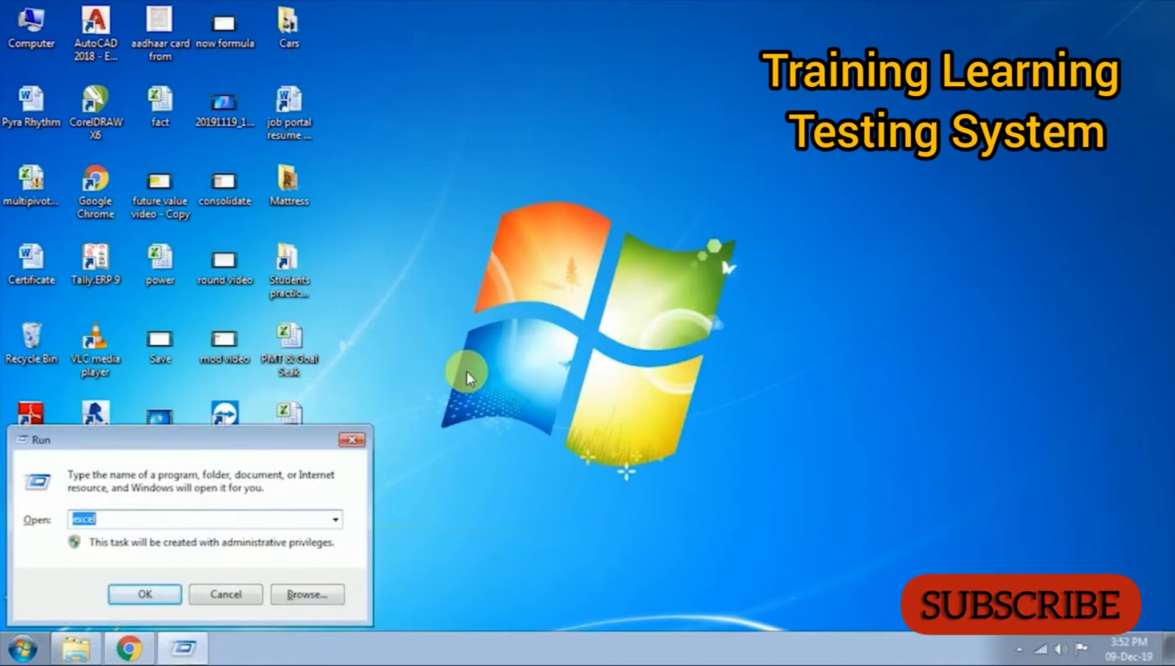
{"action": "key", "text": "BackSpace"}
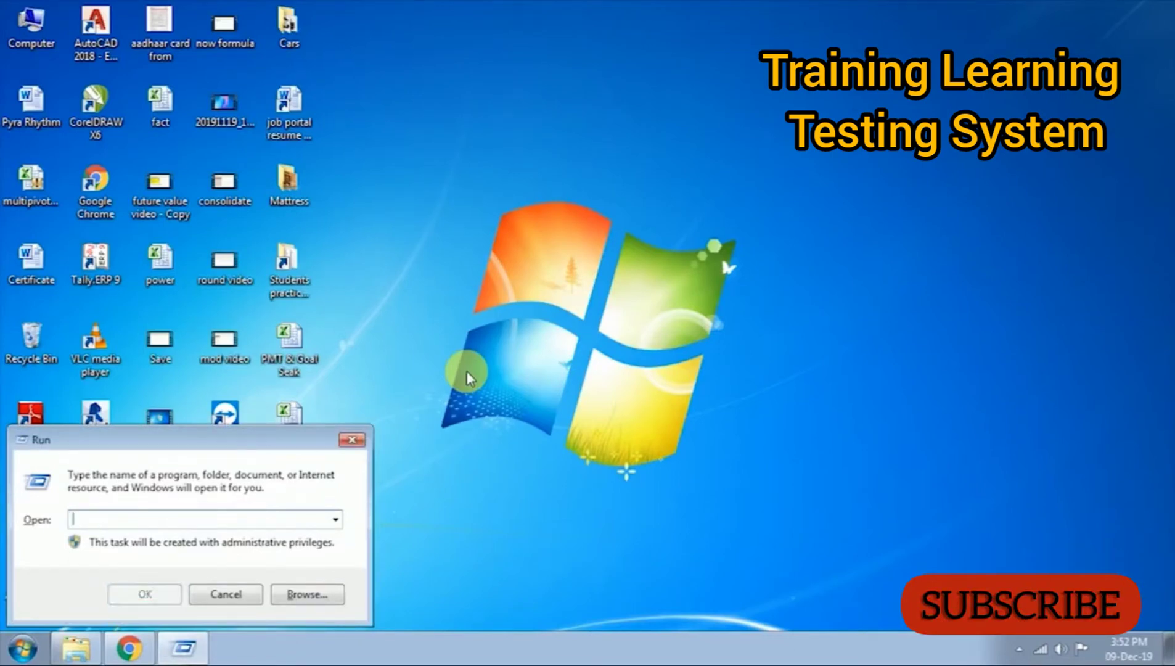
{"action": "type", "text": "exc"}
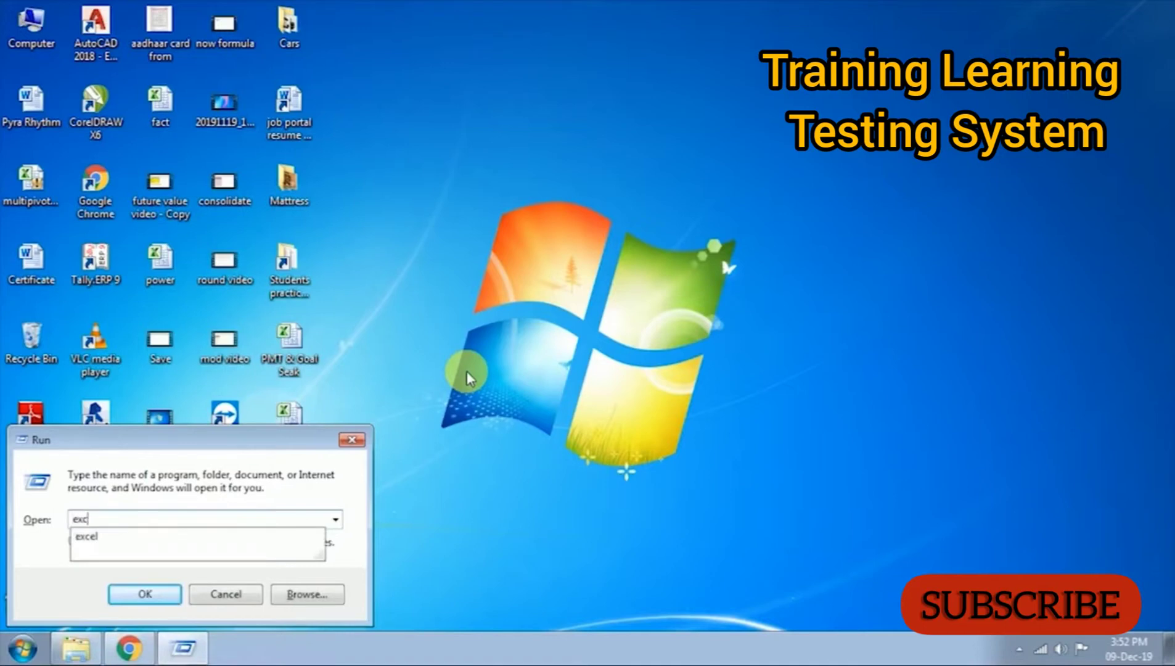
{"action": "type", "text": "el"}
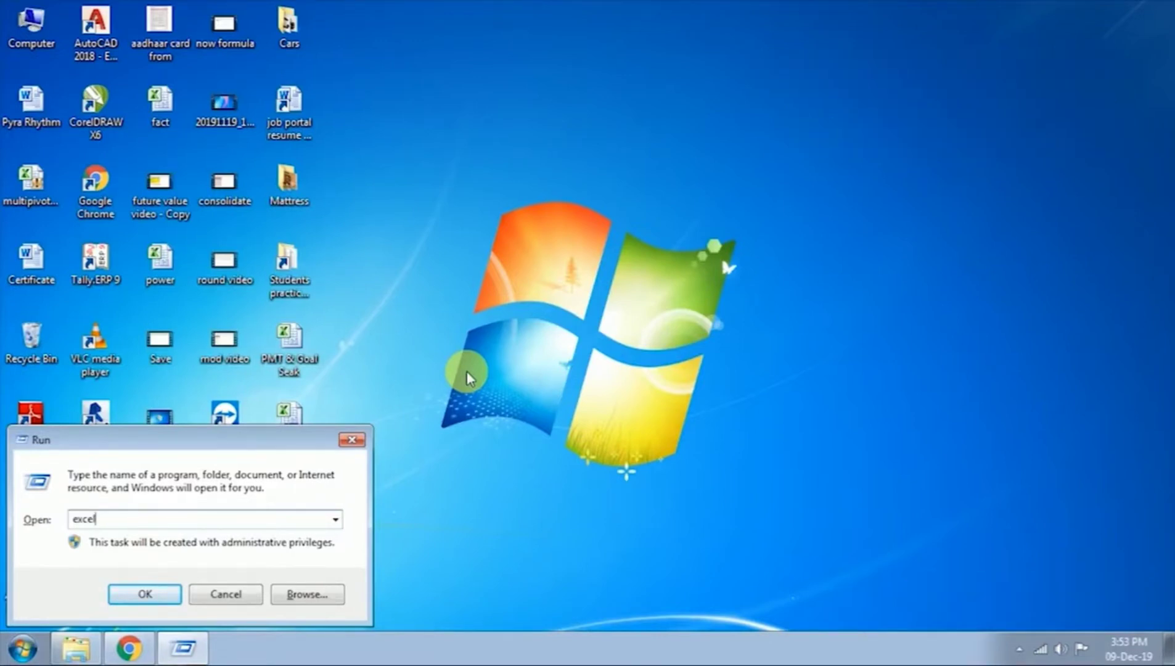
Launch Excel from the Run dialog and close the Office Activation Wizard.
{"action": "left_click", "coordinate": [155, 596]}
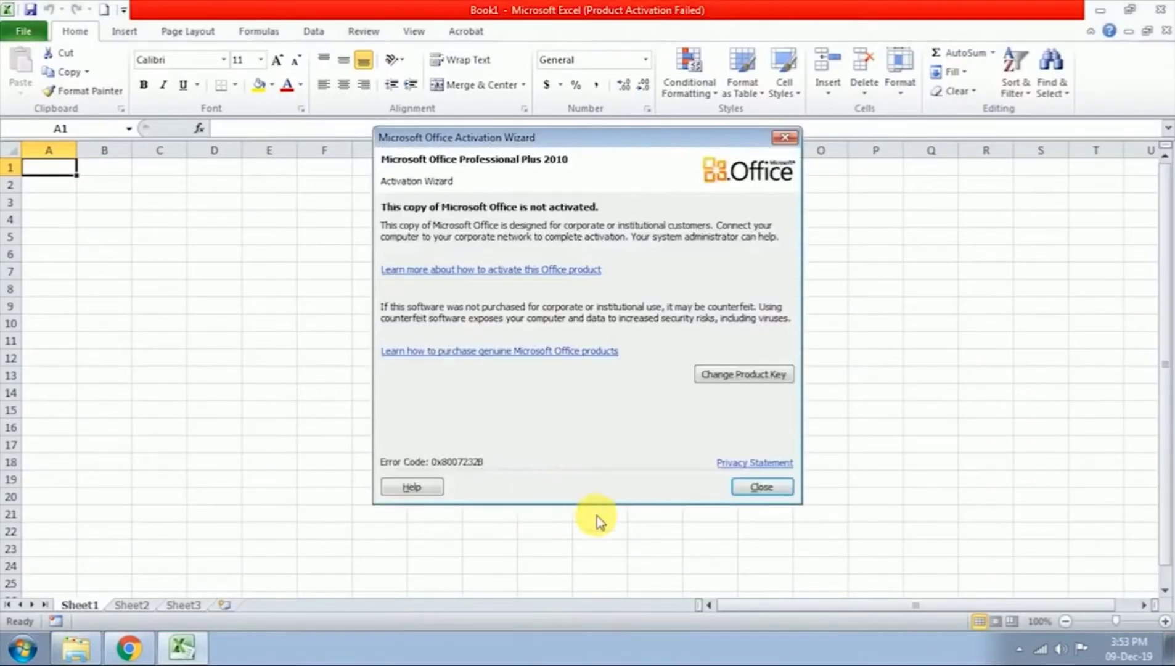
{"action": "left_click", "coordinate": [786, 490]}
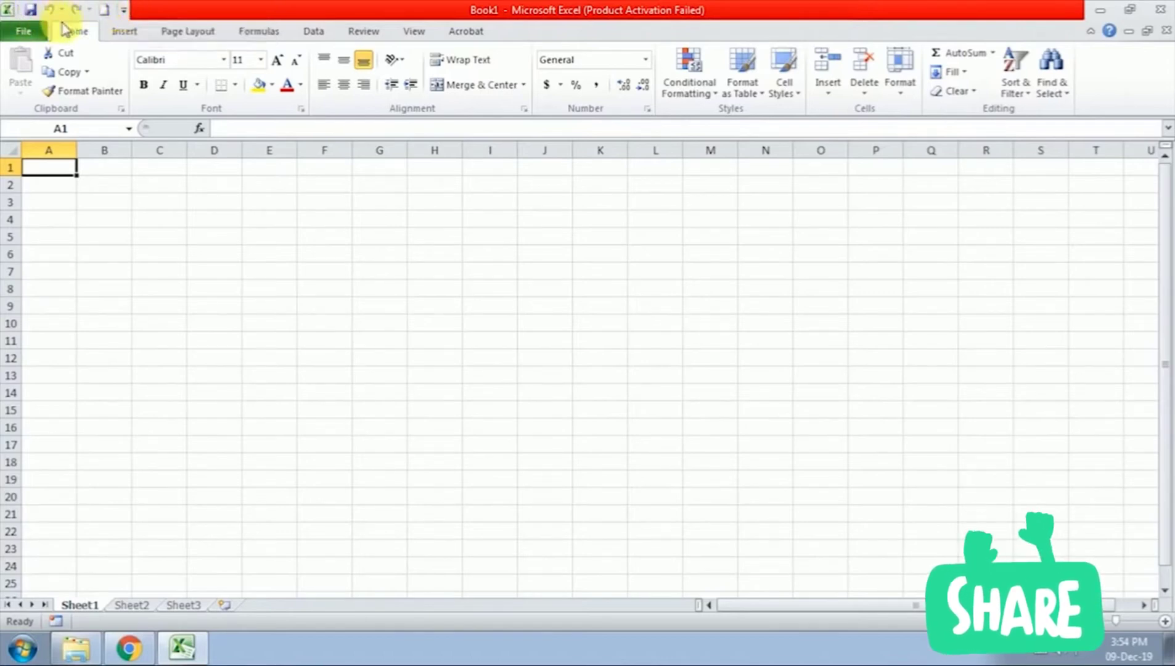
Add the Open command to the Quick Access Toolbar.
{"action": "left_click", "coordinate": [124, 11]}
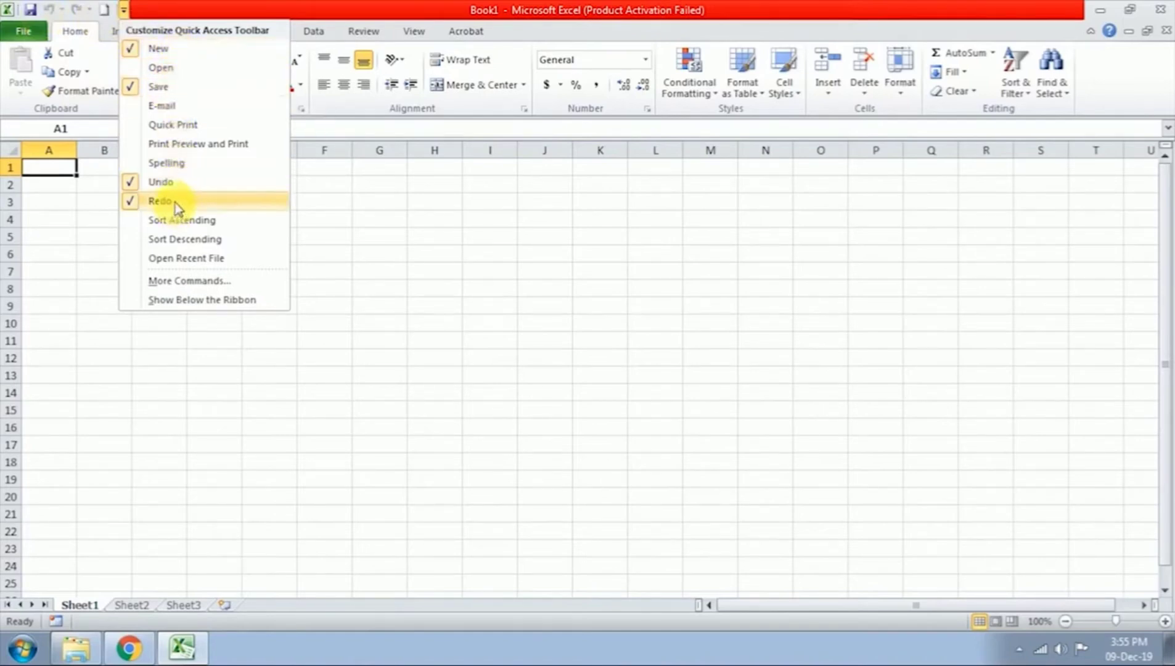
{"action": "left_click", "coordinate": [188, 72]}
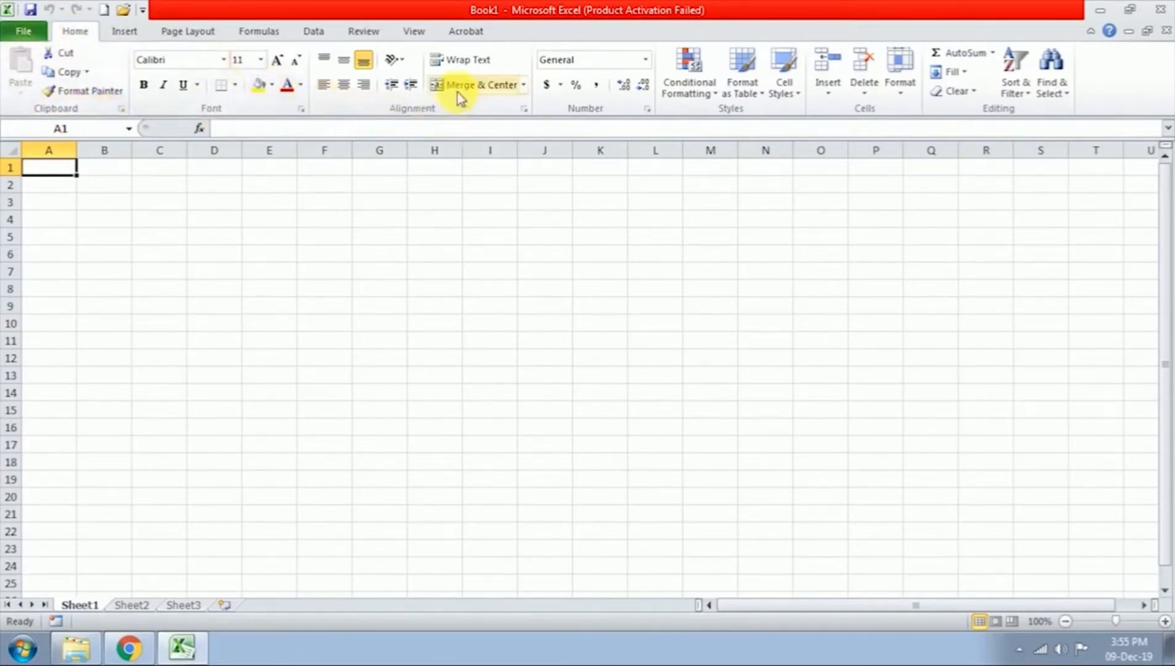
View the Insert ribbon commands, then switch to the Page Layout commands.
{"action": "left_click", "coordinate": [124, 31]}
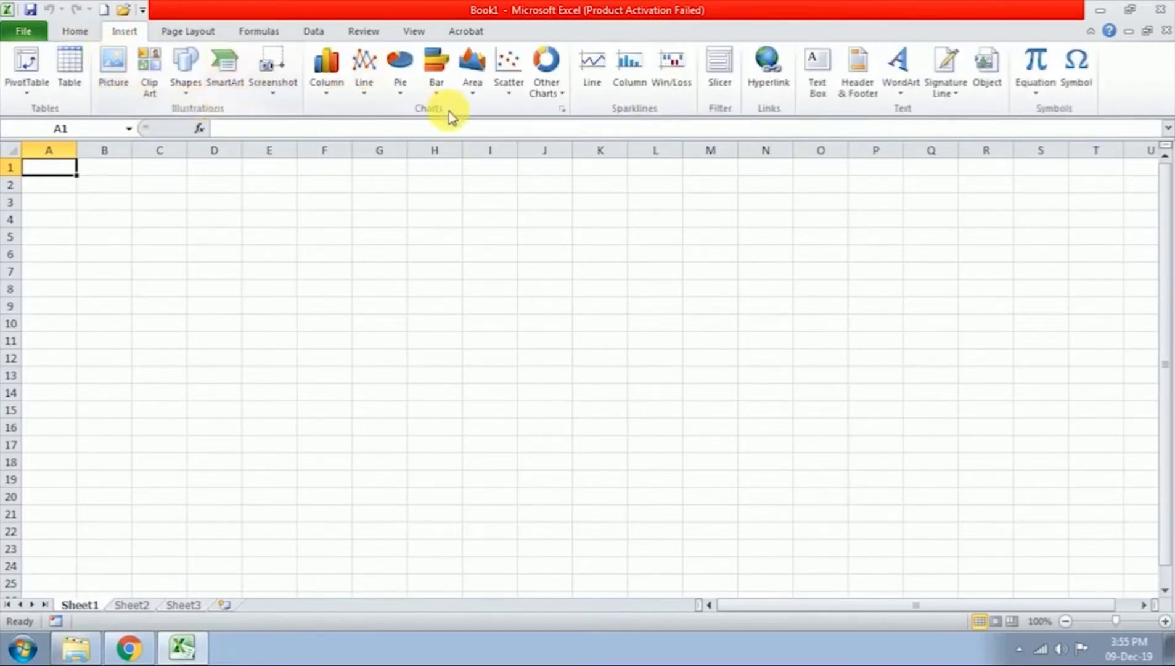
{"action": "left_click", "coordinate": [200, 35]}
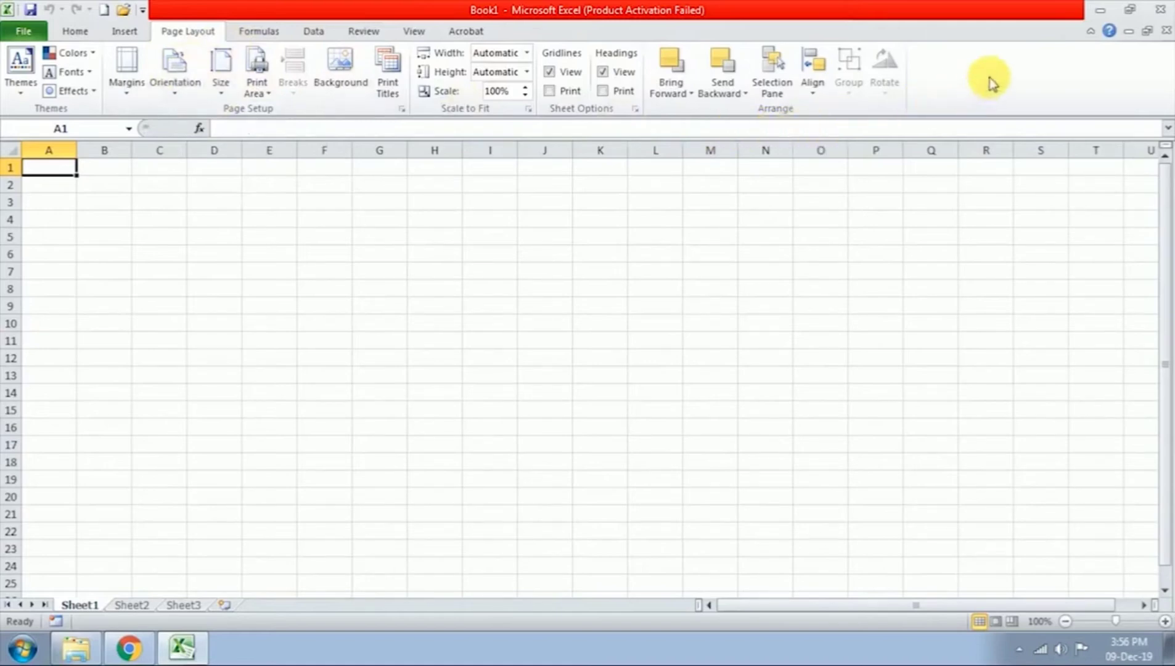
{"action": "left_click", "coordinate": [1091, 32]}
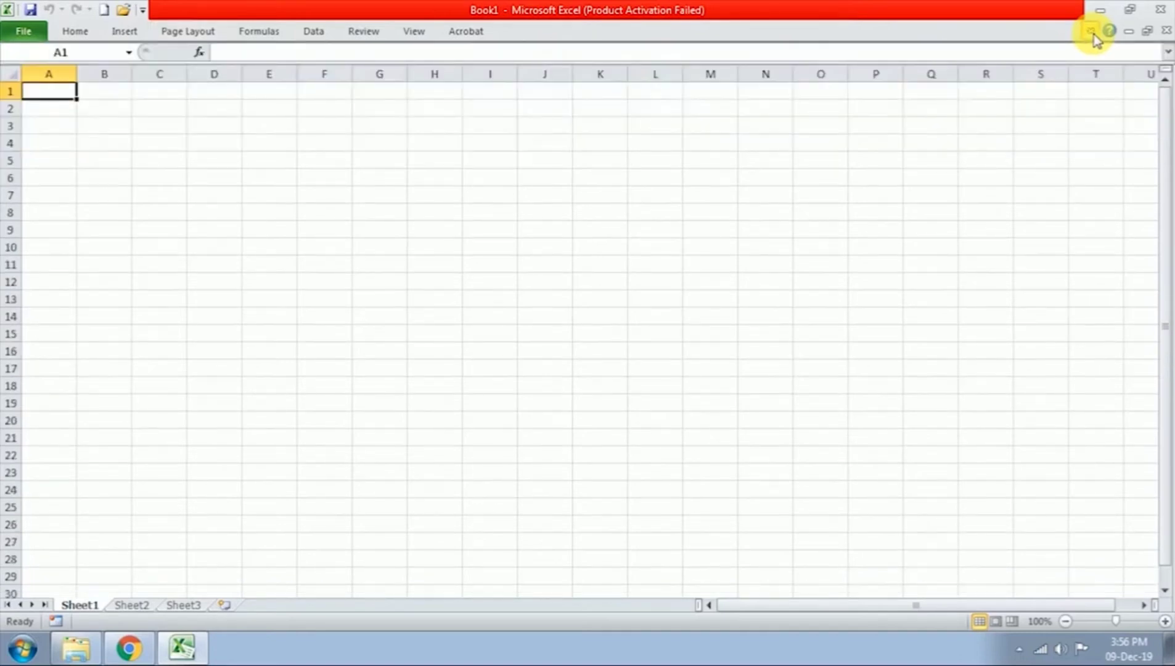
{"action": "left_click", "coordinate": [1091, 32]}
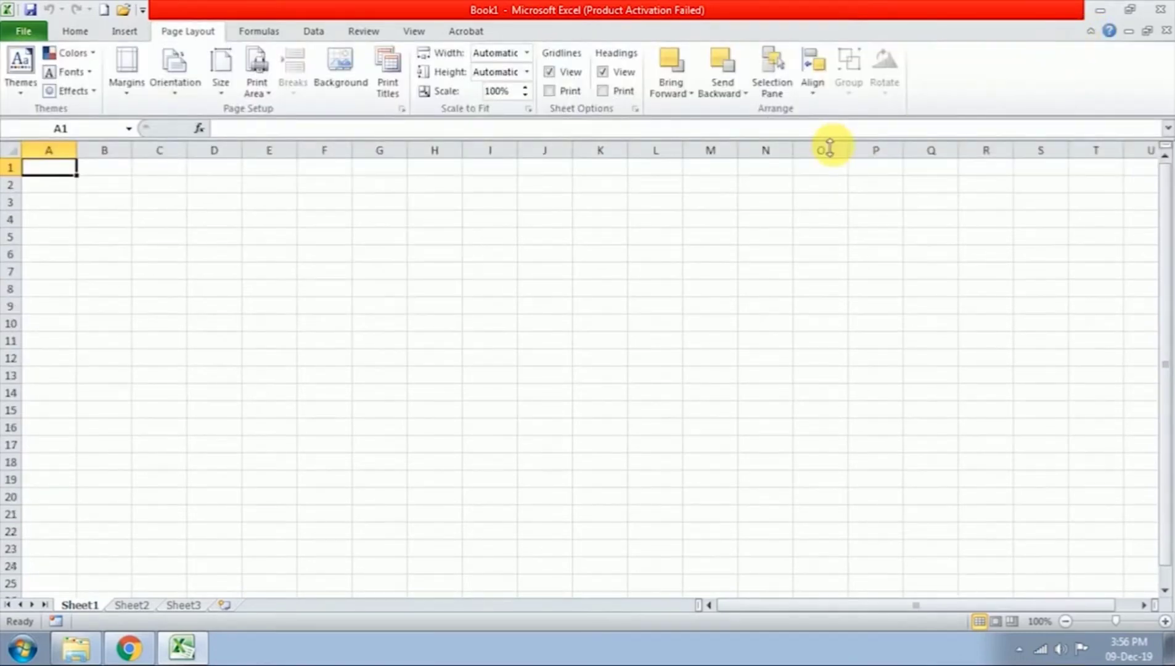
{"action": "right_click", "coordinate": [740, 38]}
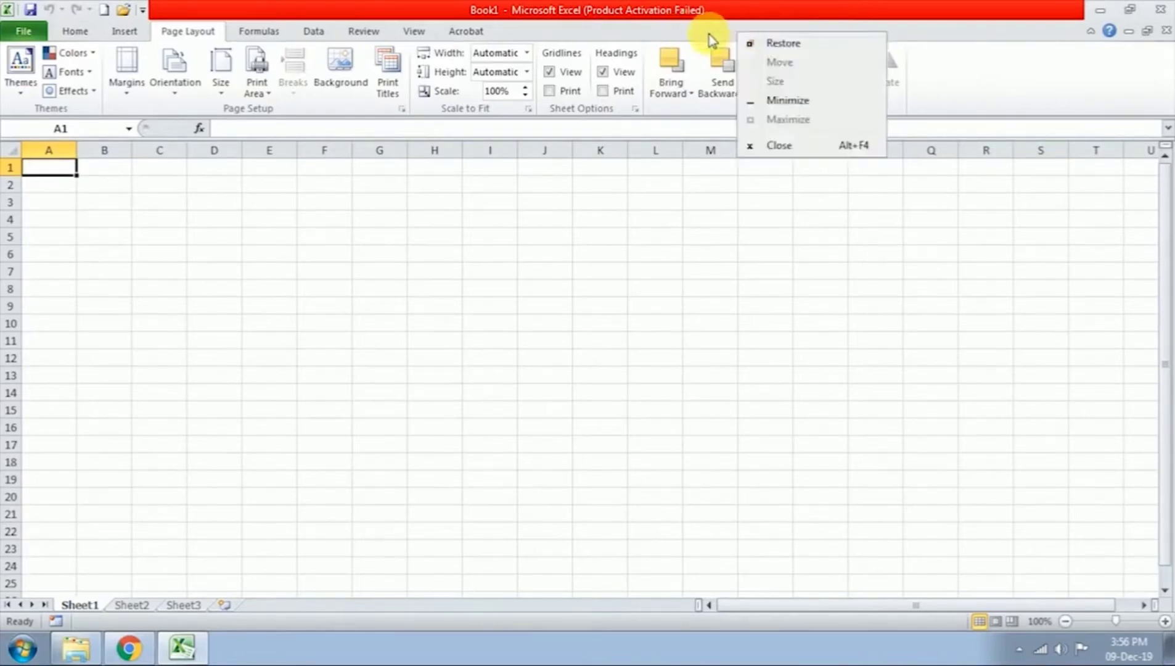
{"action": "left_click", "coordinate": [709, 34]}
{"action": "right_click", "coordinate": [920, 69]}
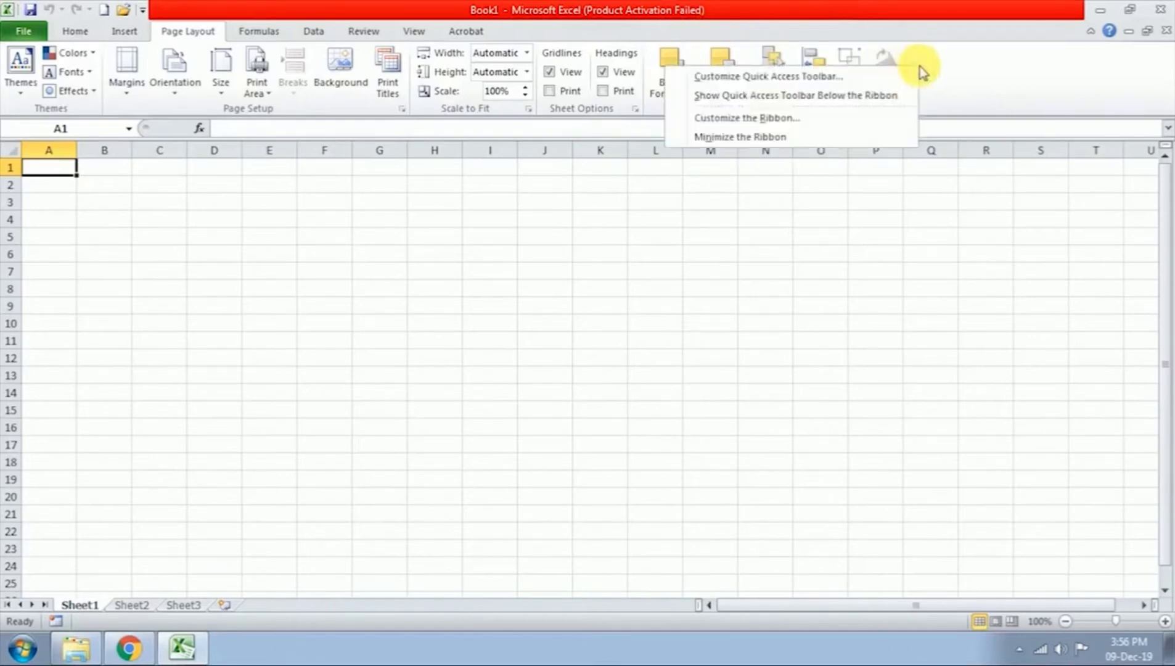
{"action": "left_click", "coordinate": [731, 141]}
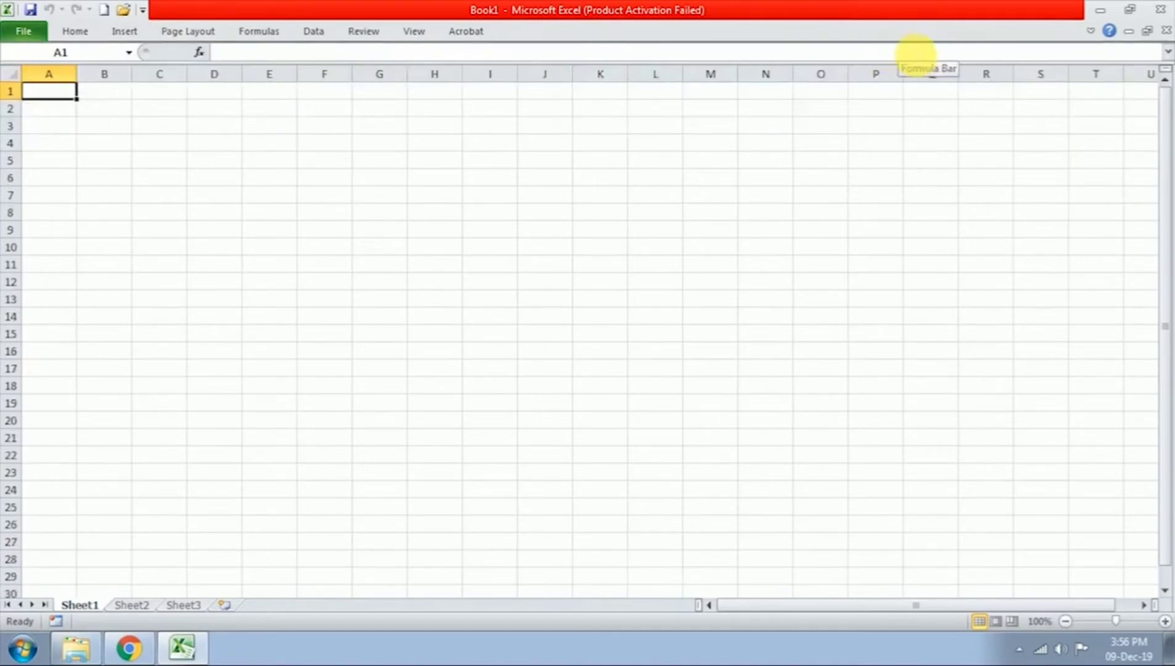
{"action": "right_click", "coordinate": [918, 35]}
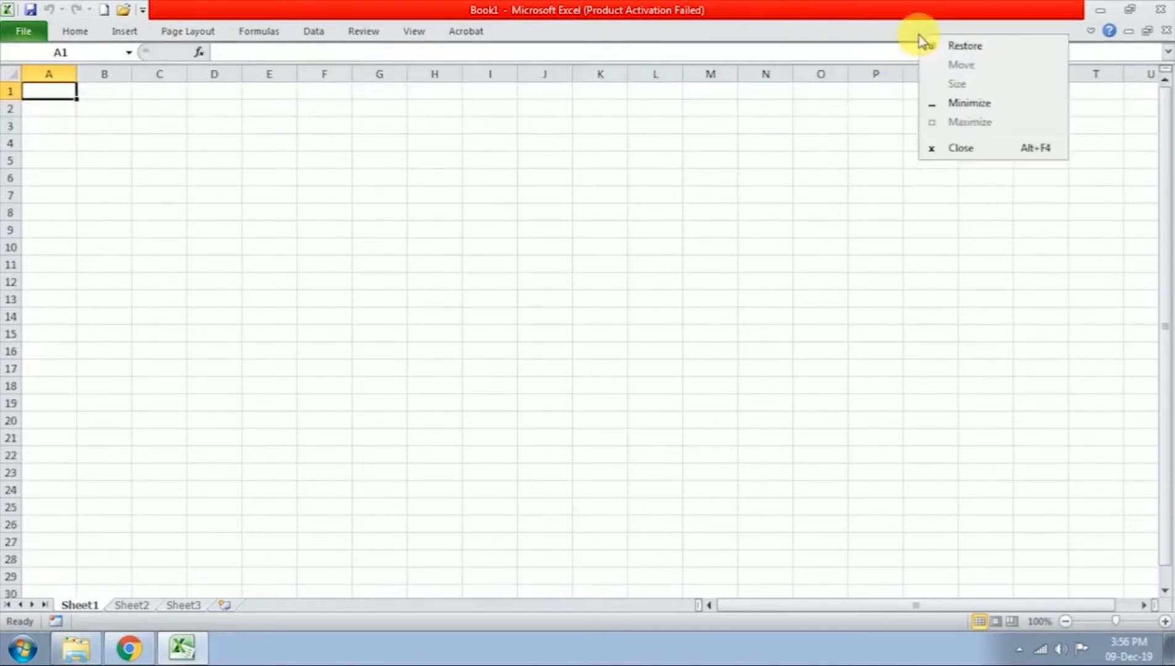
{"action": "left_click", "coordinate": [902, 51]}
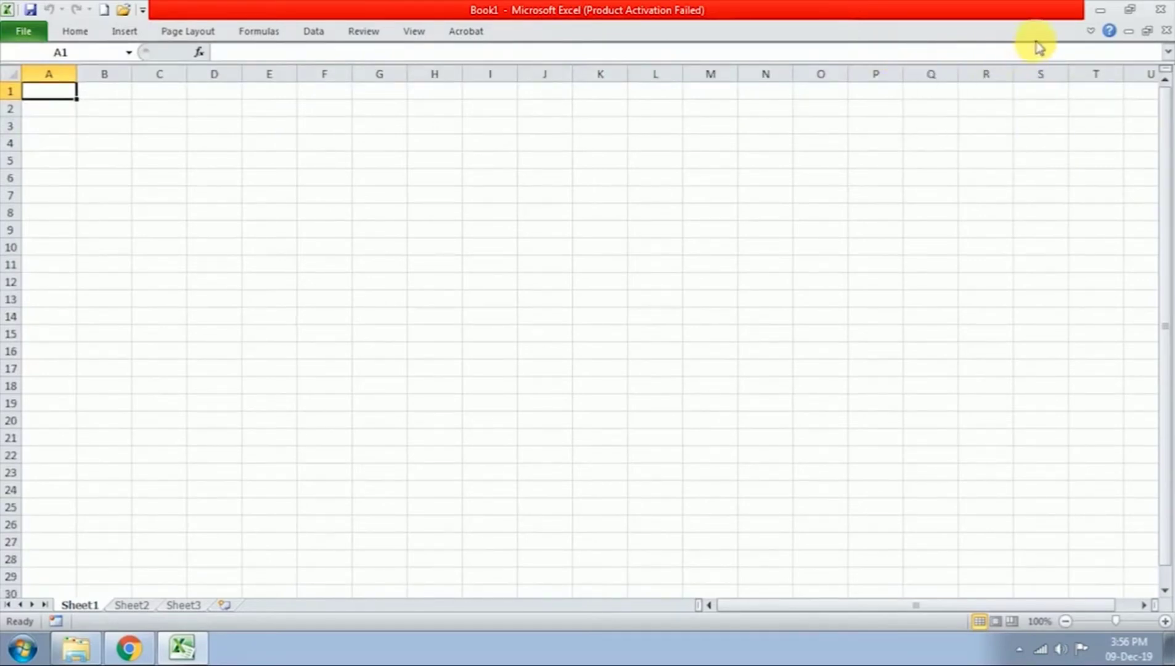
{"action": "left_click", "coordinate": [1089, 32]}
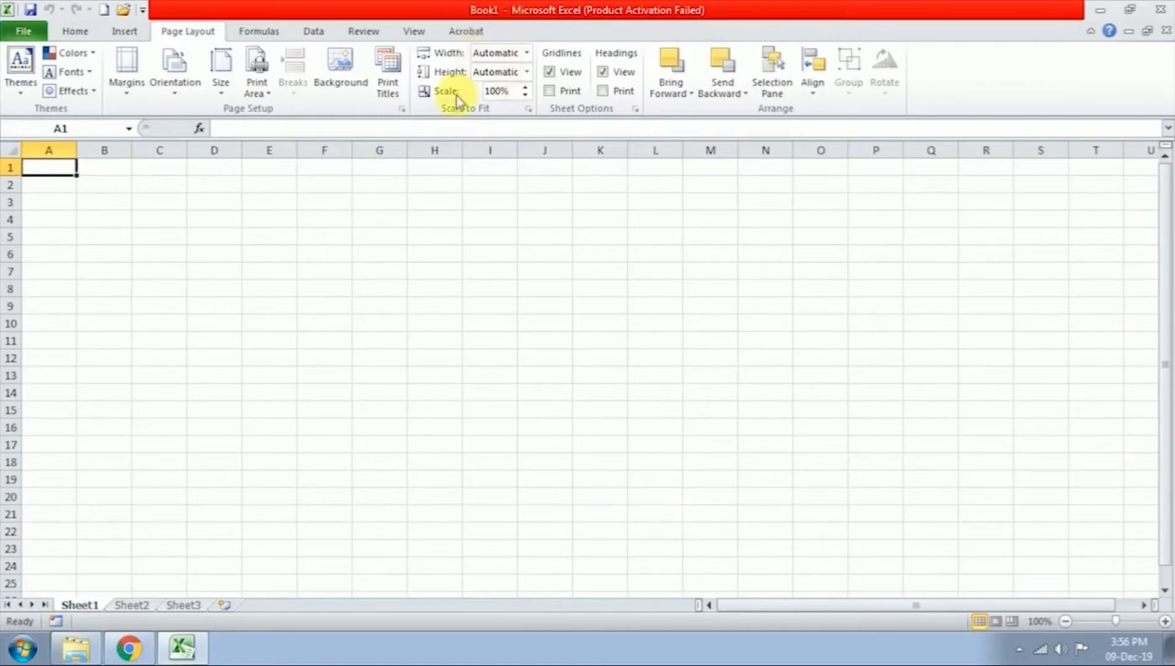
{"action": "left_click", "coordinate": [133, 603]}
{"action": "left_click", "coordinate": [176, 603]}
{"action": "left_click", "coordinate": [80, 603]}
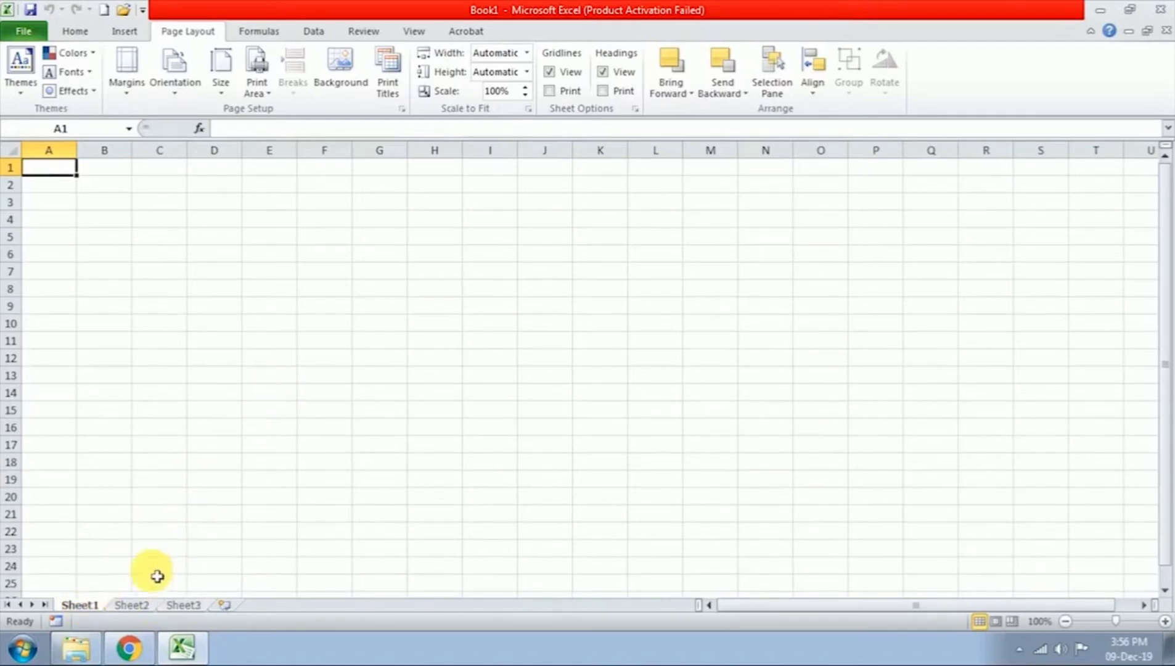
{"action": "left_click_drag", "start_coordinate": [293, 256], "coordinate": [326, 254]}
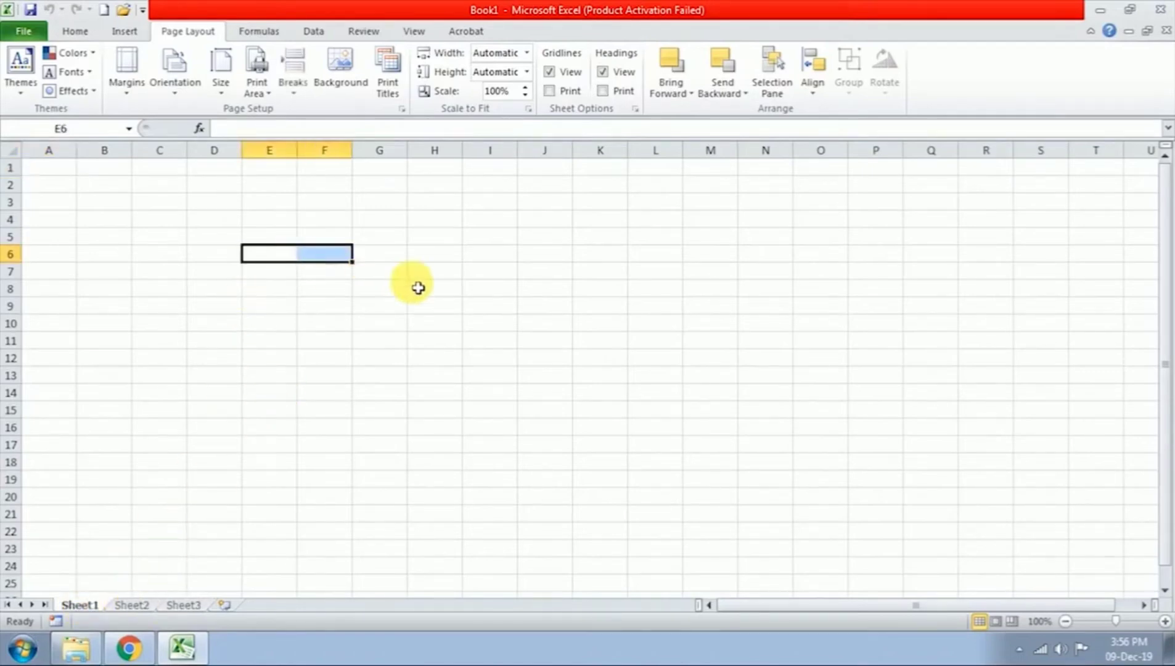
{"action": "left_click", "coordinate": [555, 321]}
{"action": "left_click", "coordinate": [718, 325]}
{"action": "left_click", "coordinate": [675, 395]}
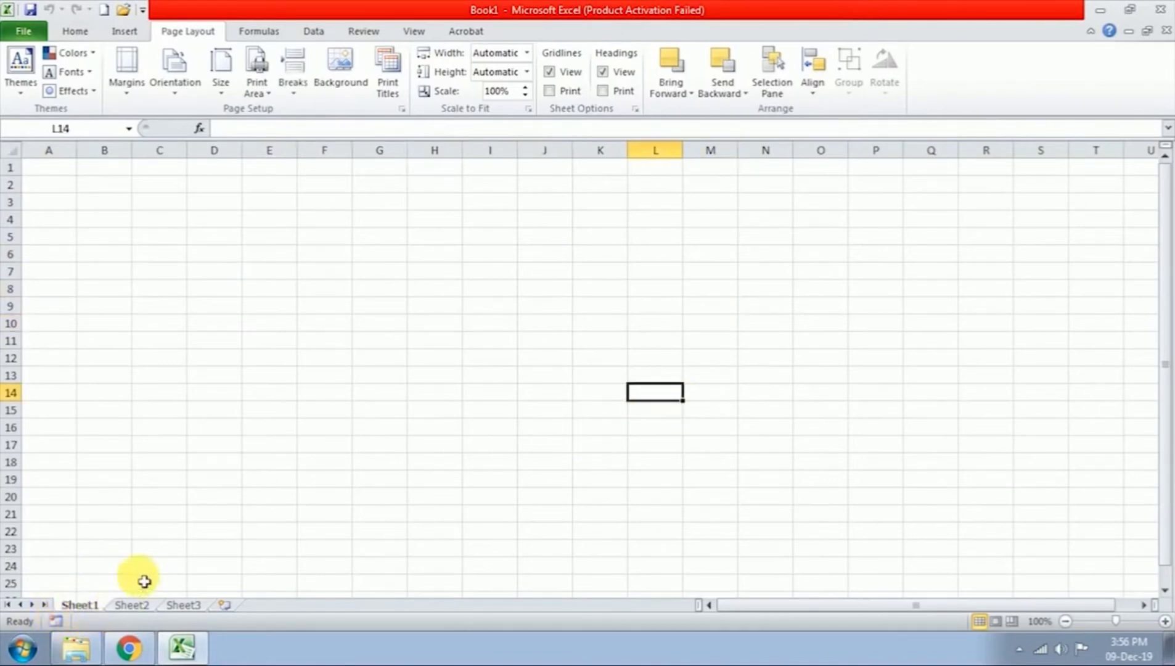
{"action": "left_click", "coordinate": [136, 606]}
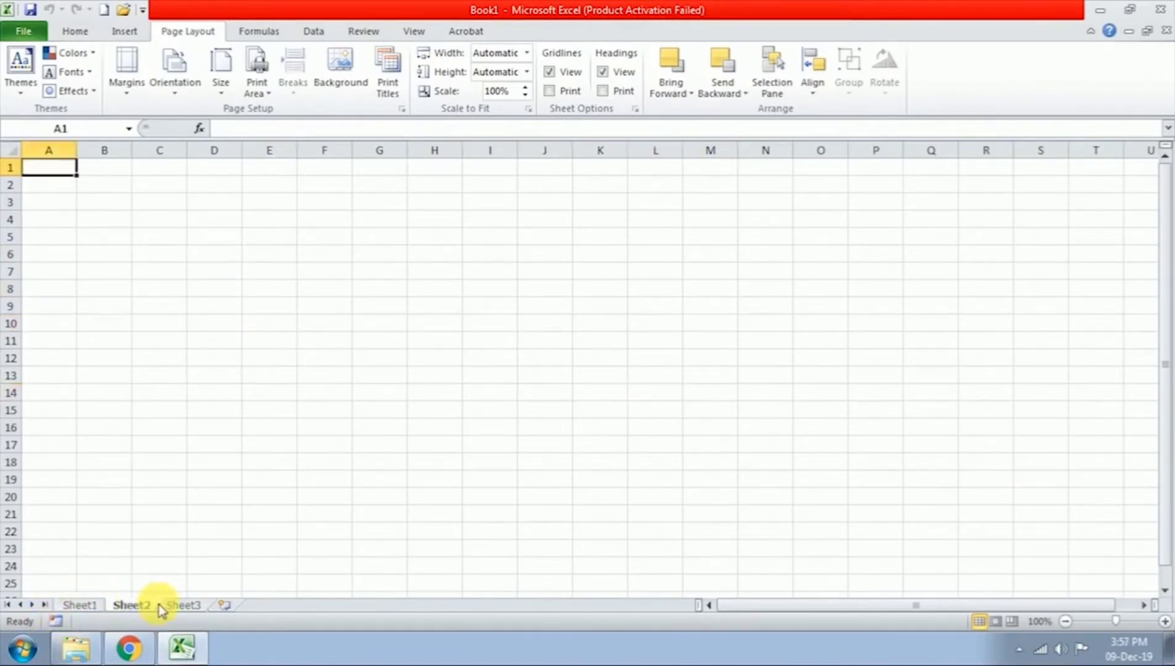
{"action": "left_click", "coordinate": [177, 606]}
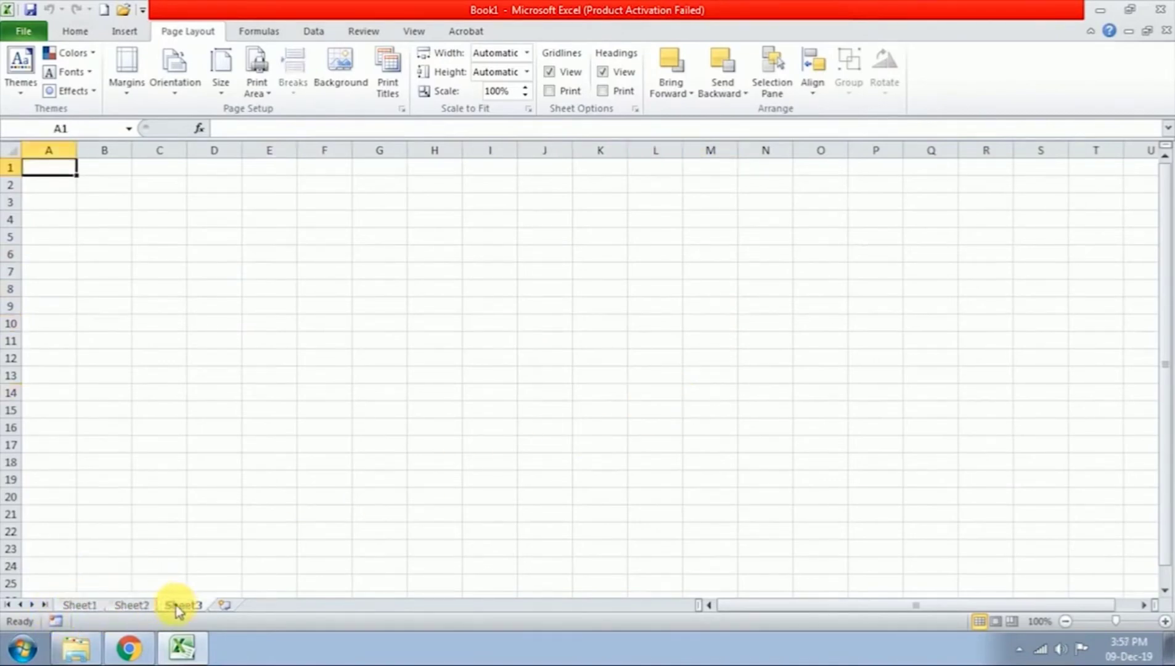
{"action": "left_click", "coordinate": [82, 605]}
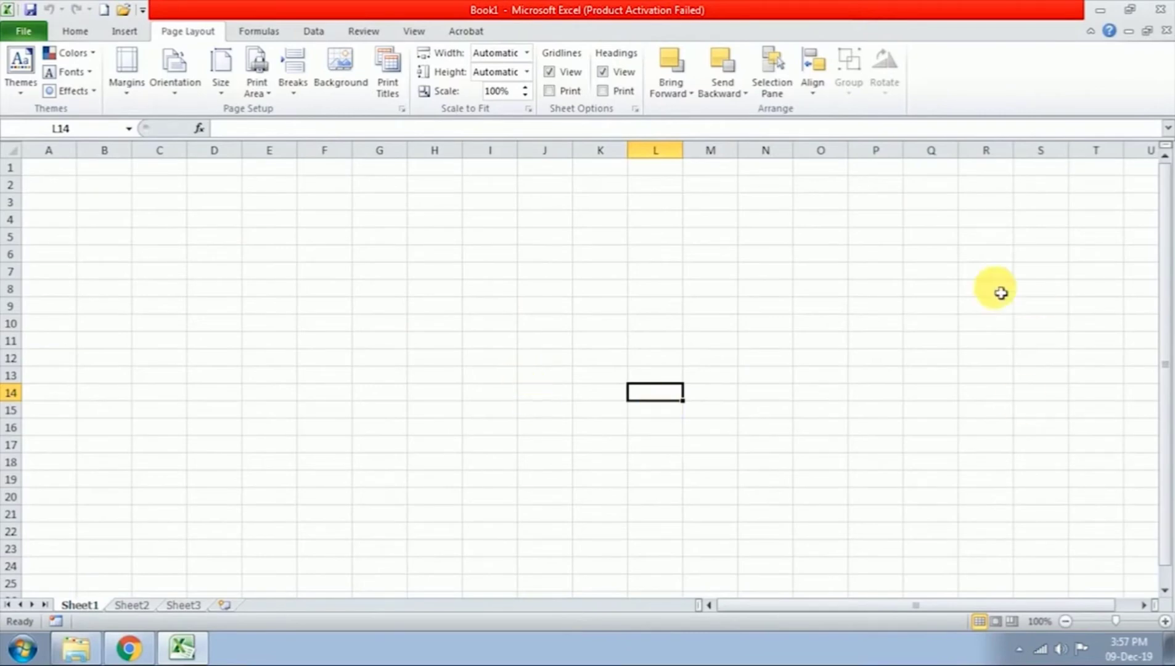
{"action": "left_click", "coordinate": [223, 178]}
{"action": "left_click", "coordinate": [271, 198]}
{"action": "left_click", "coordinate": [333, 288]}
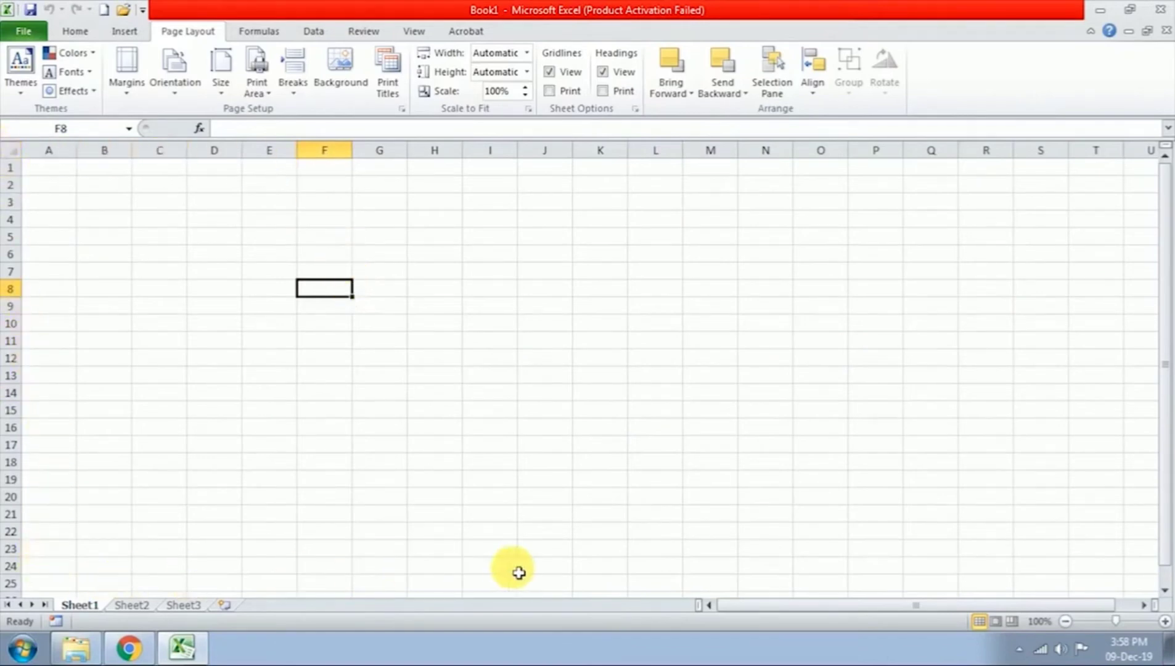
{"action": "left_click", "coordinate": [332, 202]}
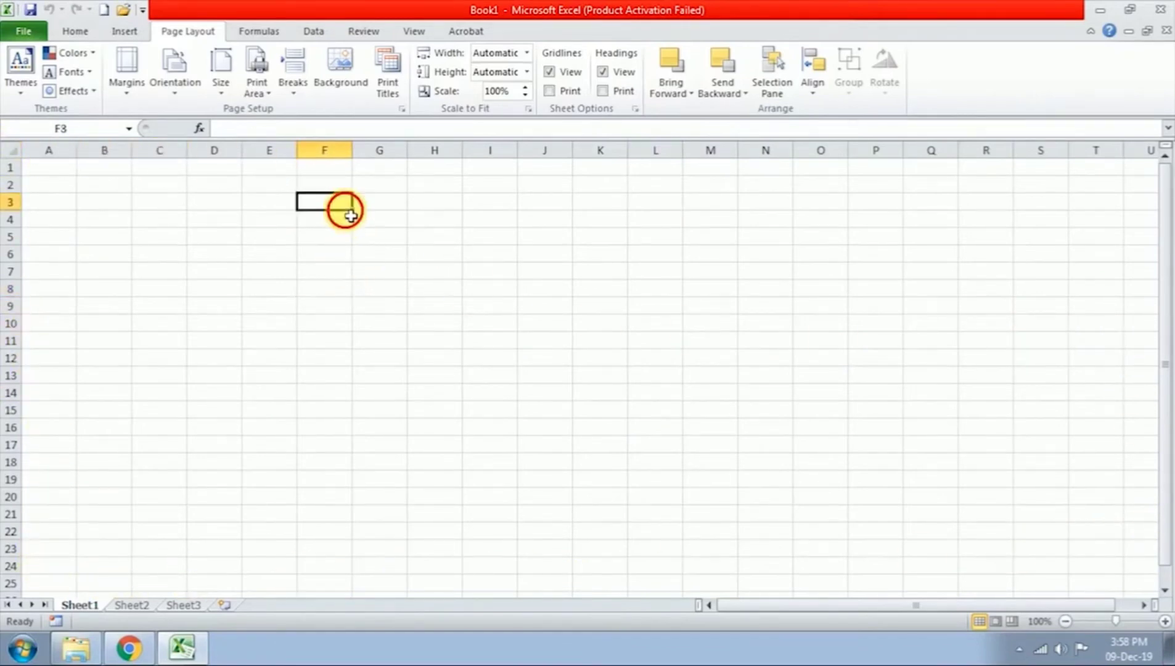
{"action": "left_click", "coordinate": [388, 219]}
{"action": "left_click", "coordinate": [386, 292]}
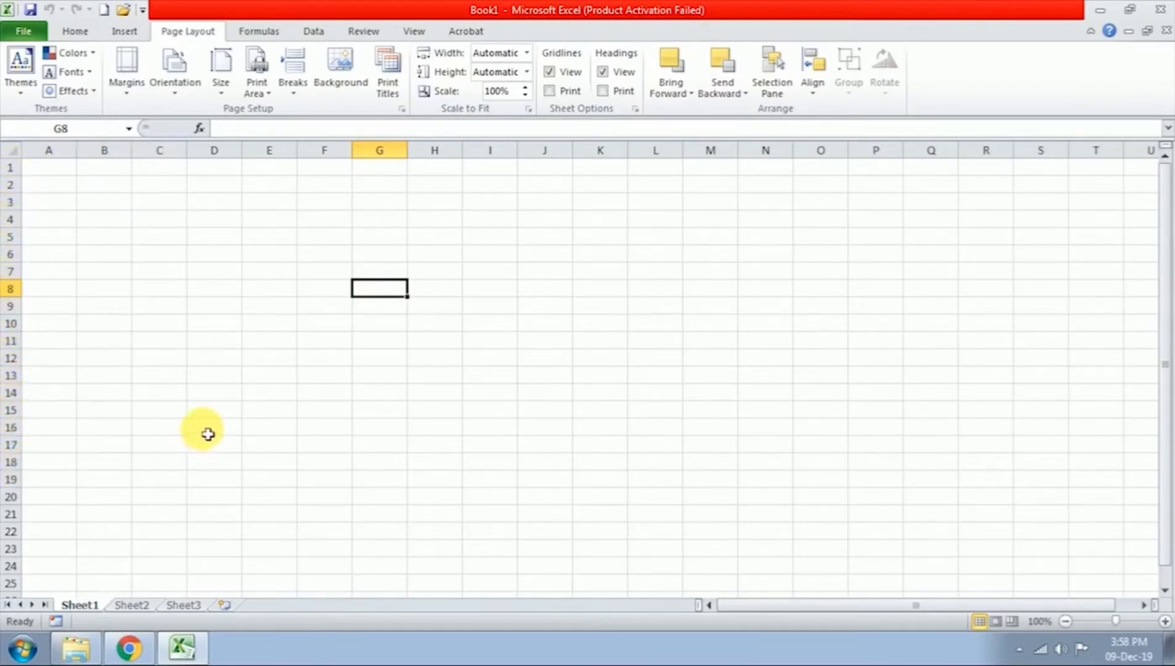
{"action": "left_click", "coordinate": [70, 161]}
{"action": "left_click", "coordinate": [105, 151]}
{"action": "left_click", "coordinate": [164, 162]}
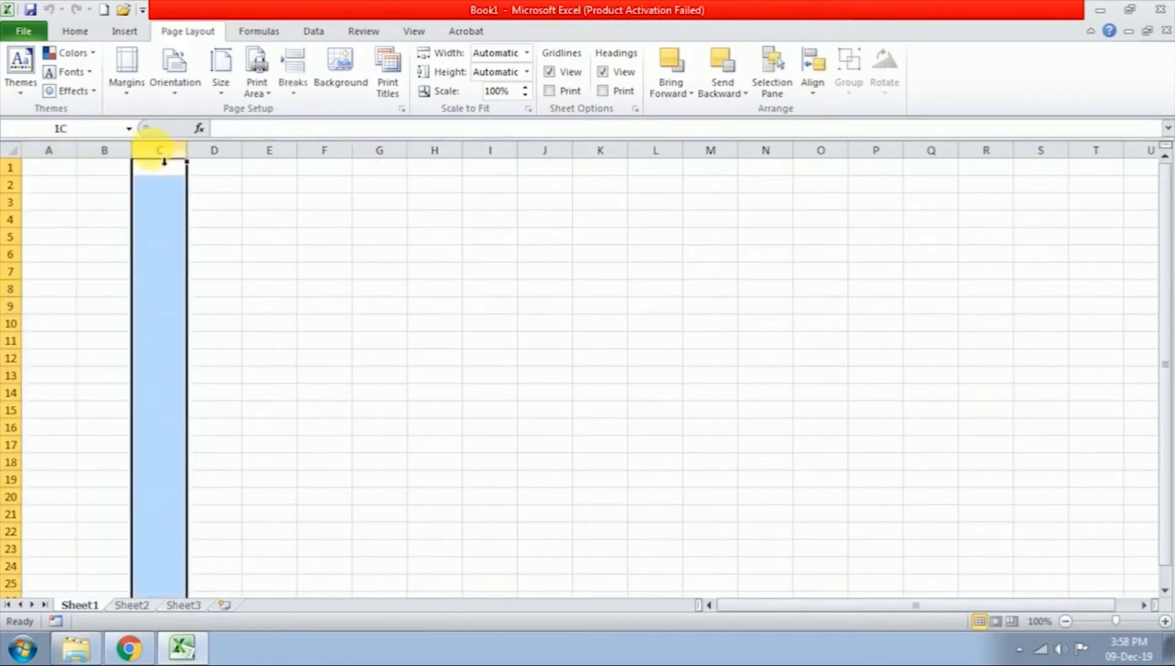
{"action": "left_click", "coordinate": [216, 161]}
{"action": "left_click", "coordinate": [295, 164]}
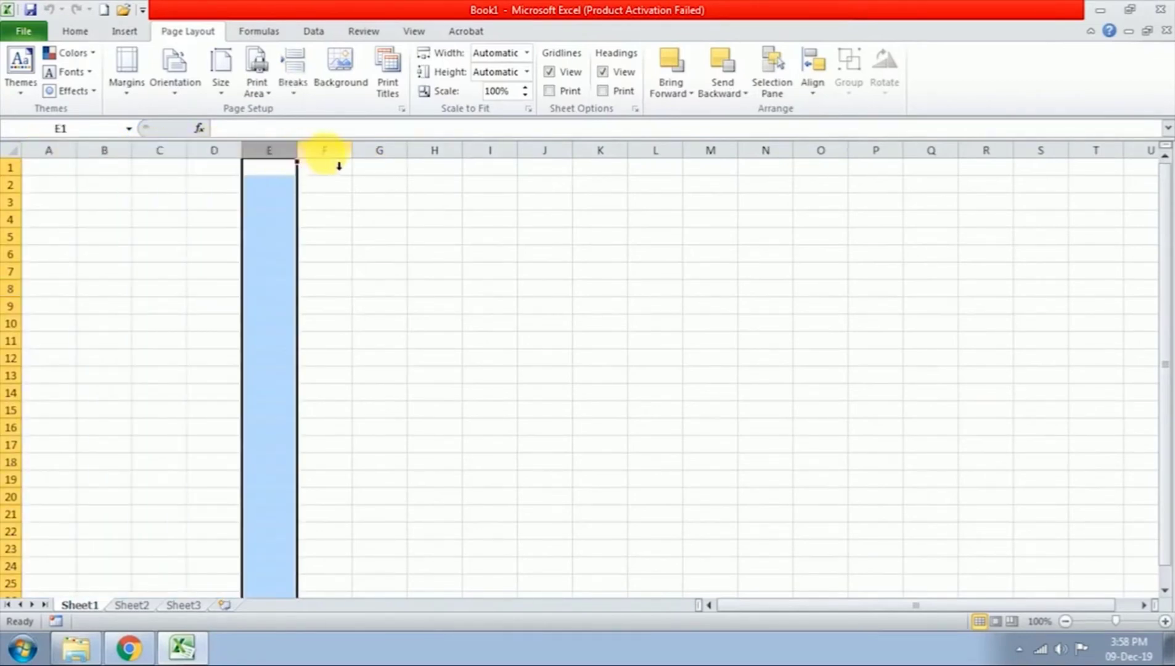
{"action": "left_click", "coordinate": [339, 163]}
{"action": "left_click", "coordinate": [387, 165]}
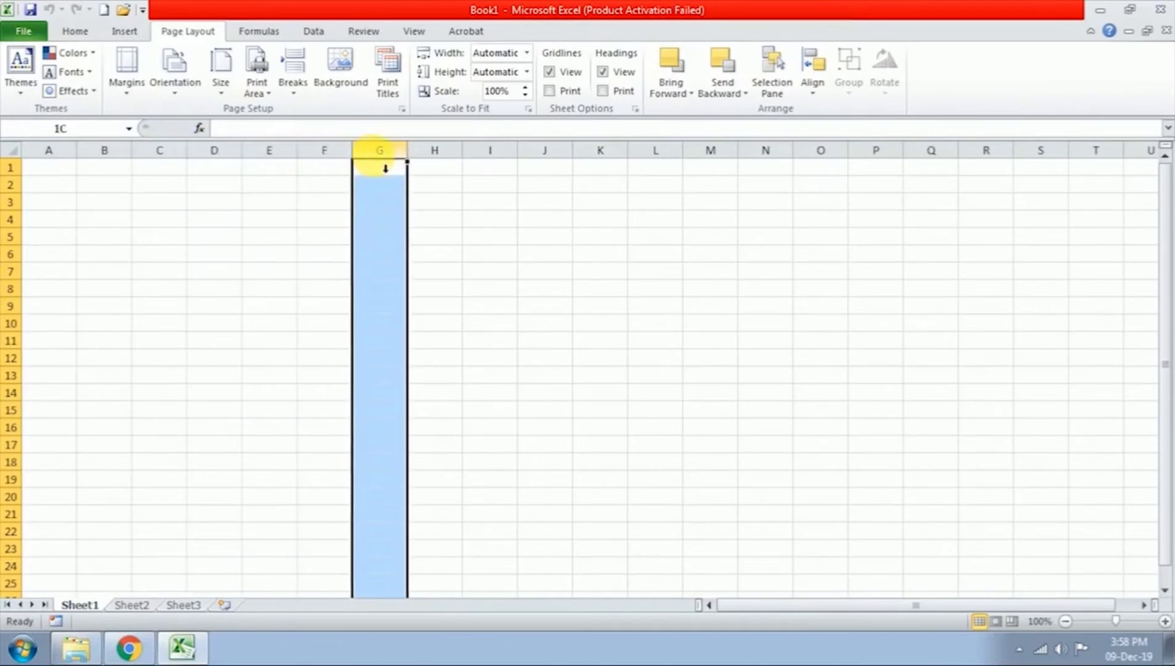
{"action": "left_click", "coordinate": [444, 163]}
{"action": "left_click", "coordinate": [494, 164]}
{"action": "left_click", "coordinate": [543, 164]}
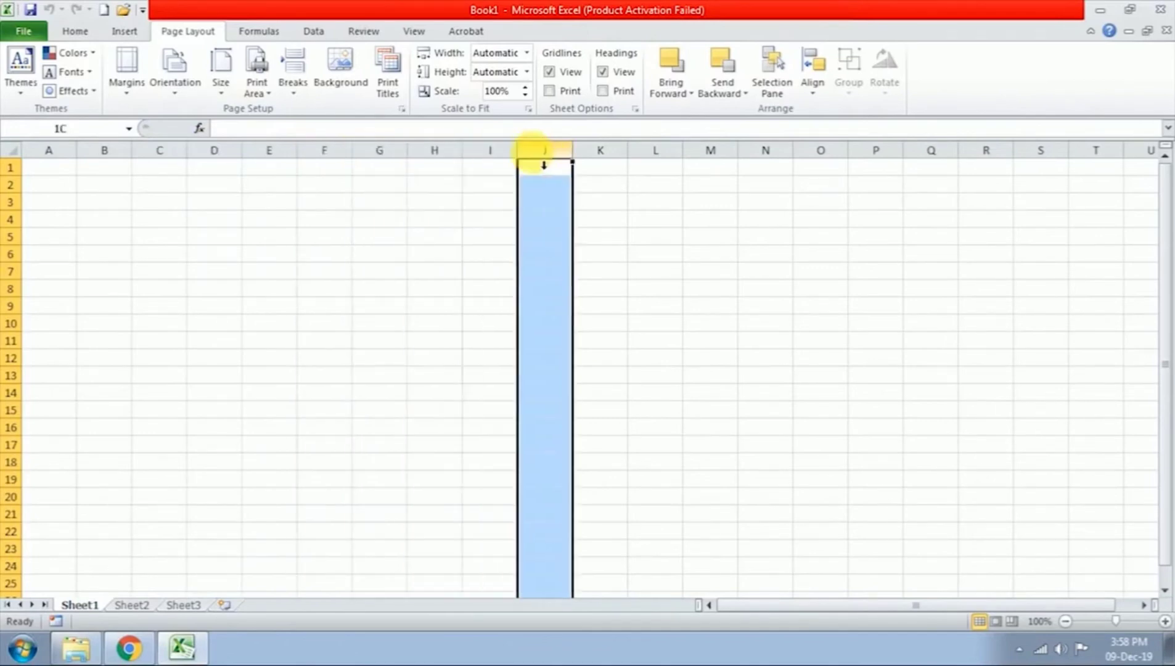
{"action": "left_click", "coordinate": [594, 164]}
{"action": "left_click", "coordinate": [652, 163]}
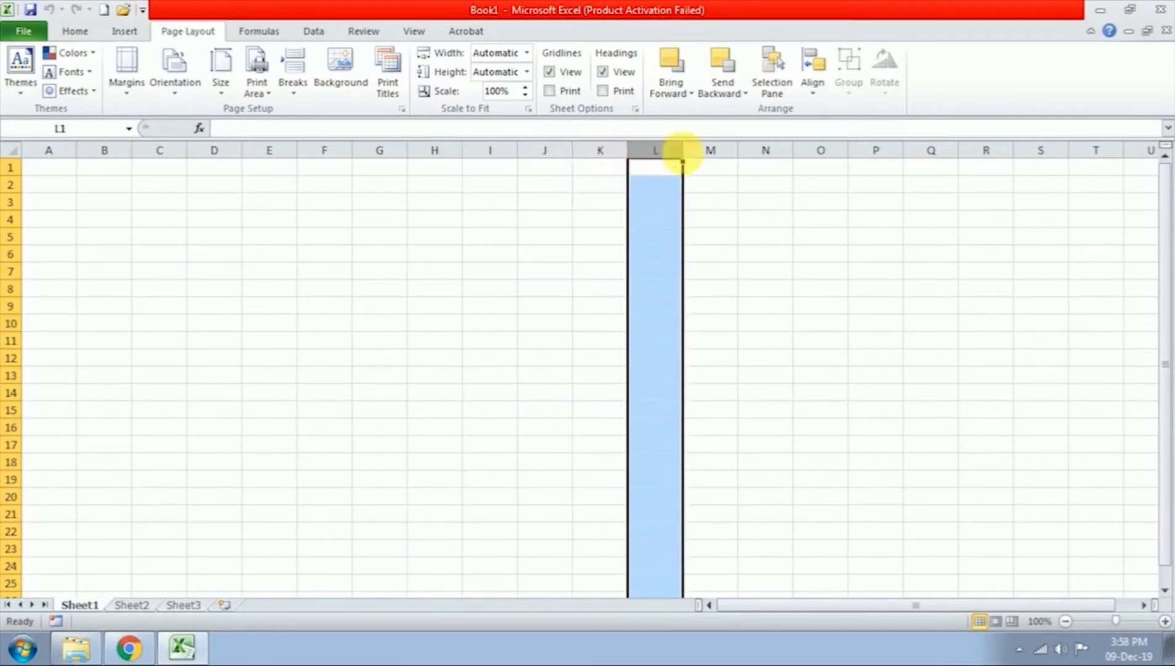
{"action": "left_click", "coordinate": [703, 164]}
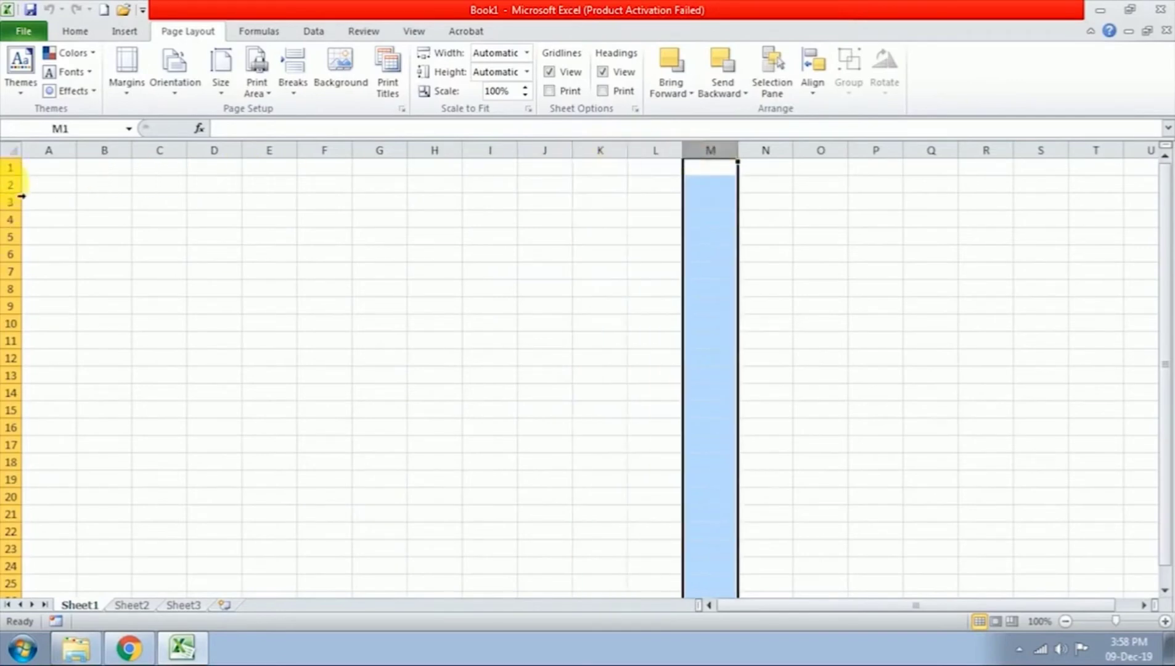
{"action": "left_click", "coordinate": [11, 168]}
{"action": "left_click", "coordinate": [11, 185]}
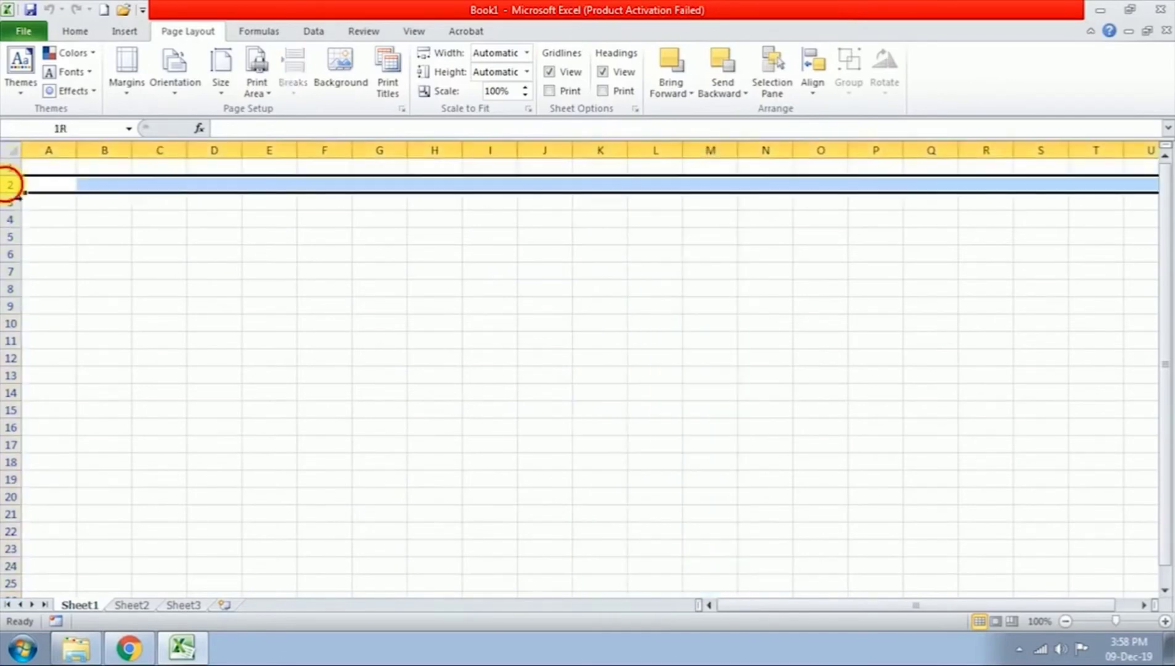
{"action": "left_click", "coordinate": [13, 203]}
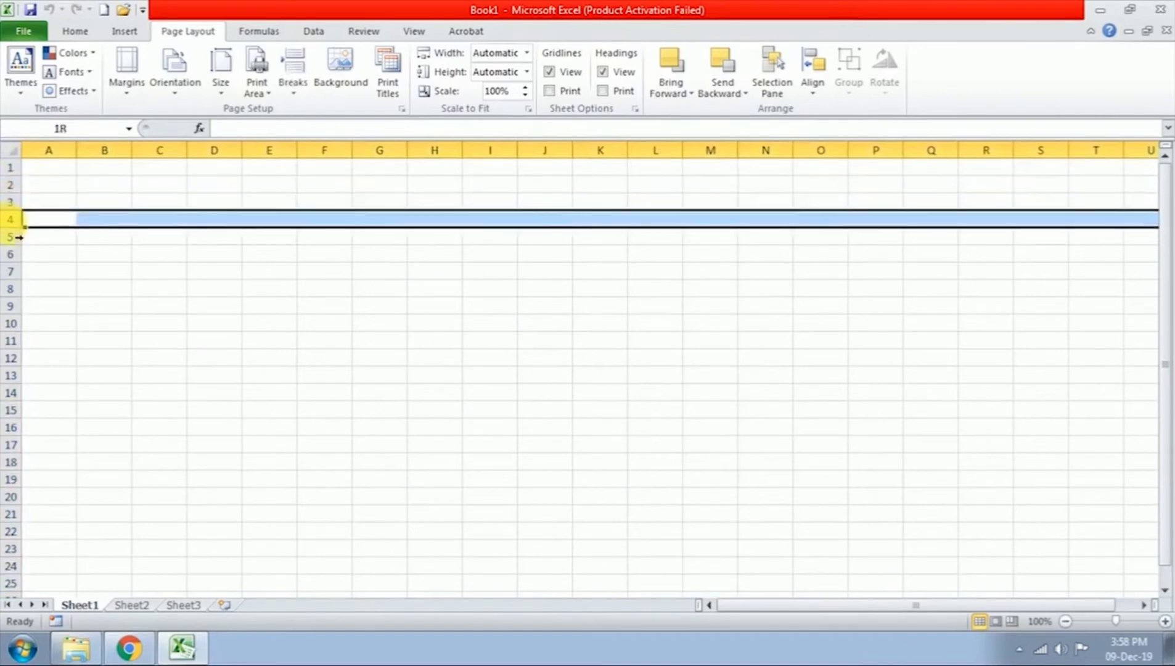
{"action": "left_click", "coordinate": [12, 219]}
{"action": "left_click", "coordinate": [12, 236]}
{"action": "left_click", "coordinate": [11, 253]}
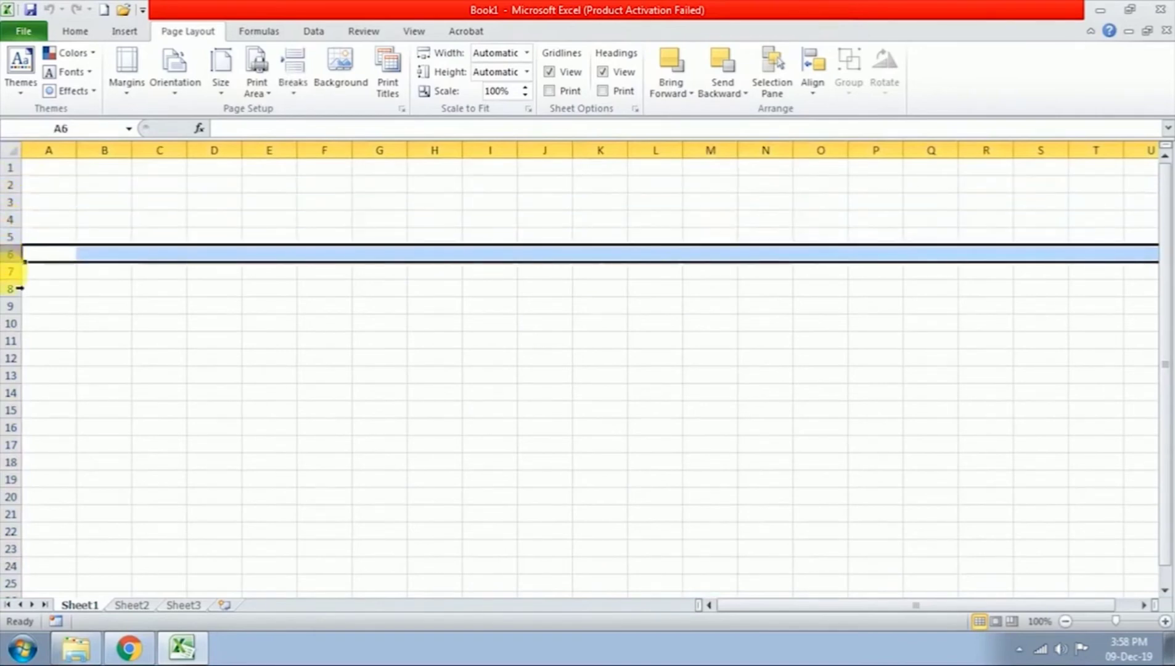
{"action": "left_click", "coordinate": [10, 271]}
{"action": "left_click", "coordinate": [159, 322]}
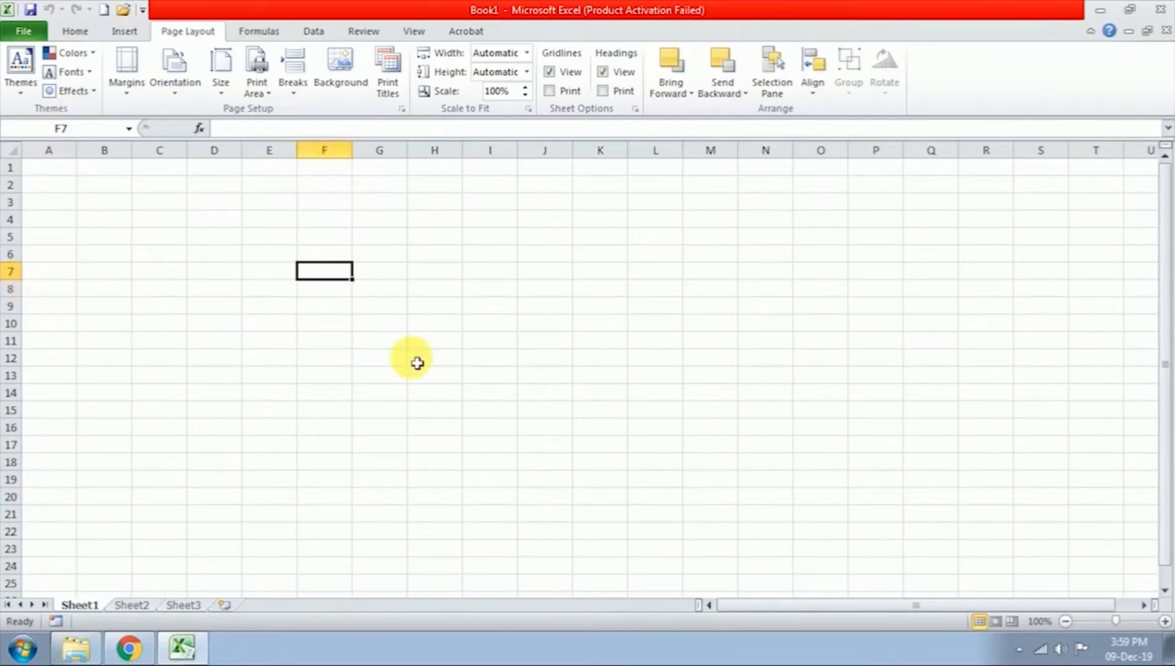
{"action": "left_click", "coordinate": [547, 391]}
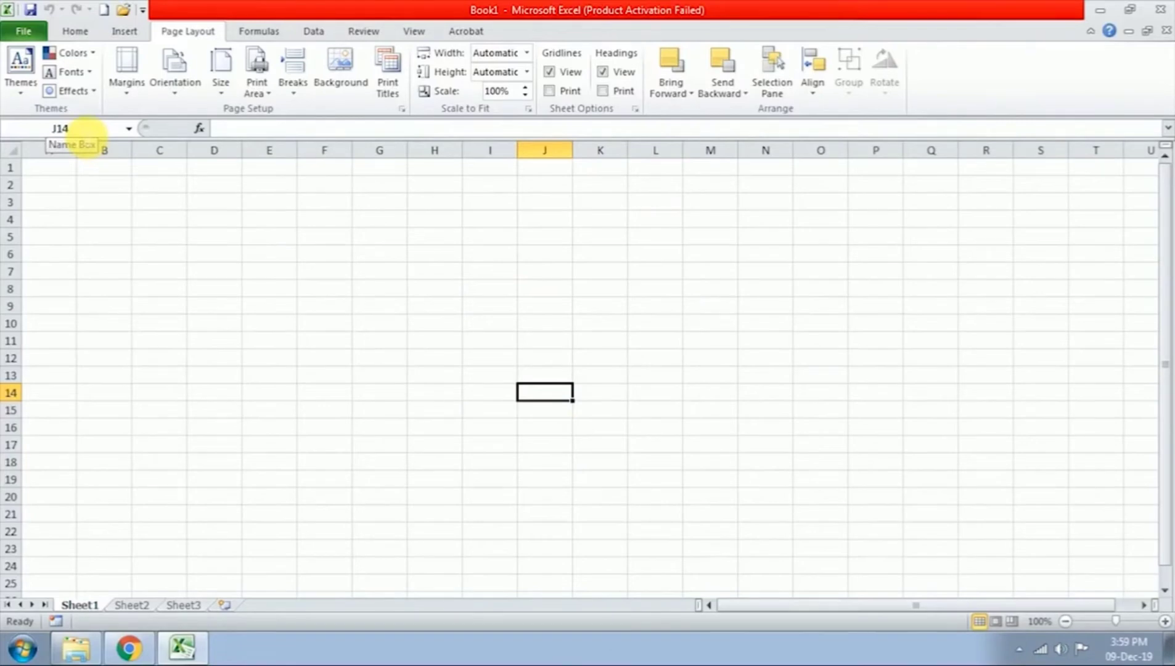
{"action": "left_click", "coordinate": [446, 293]}
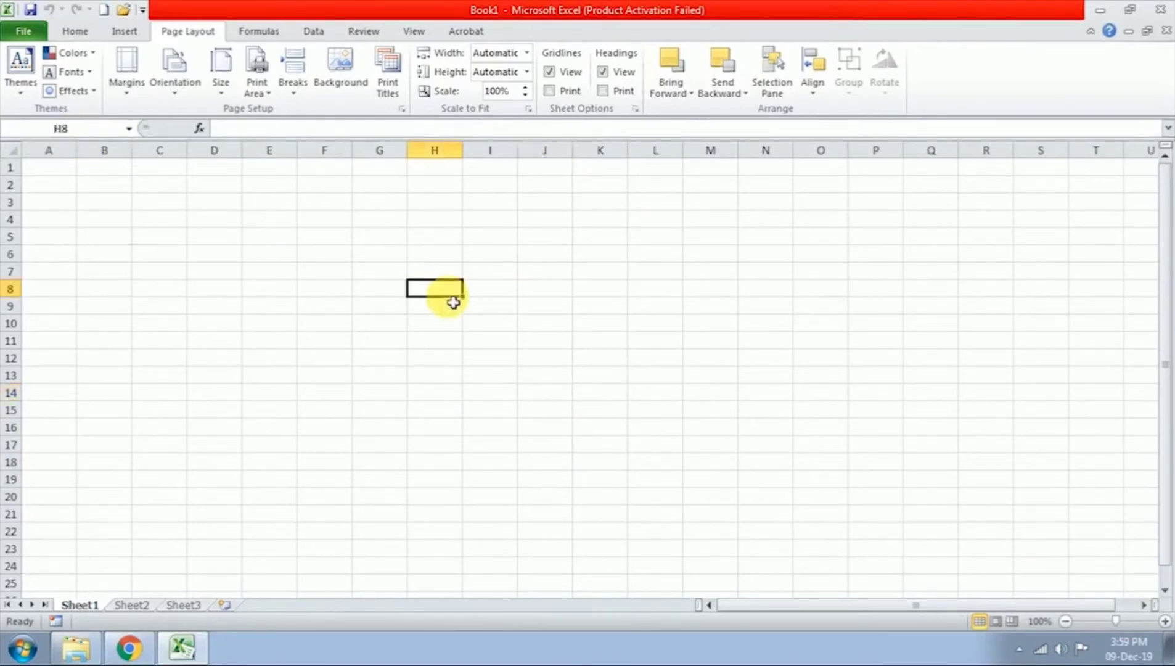
{"action": "left_click", "coordinate": [766, 326]}
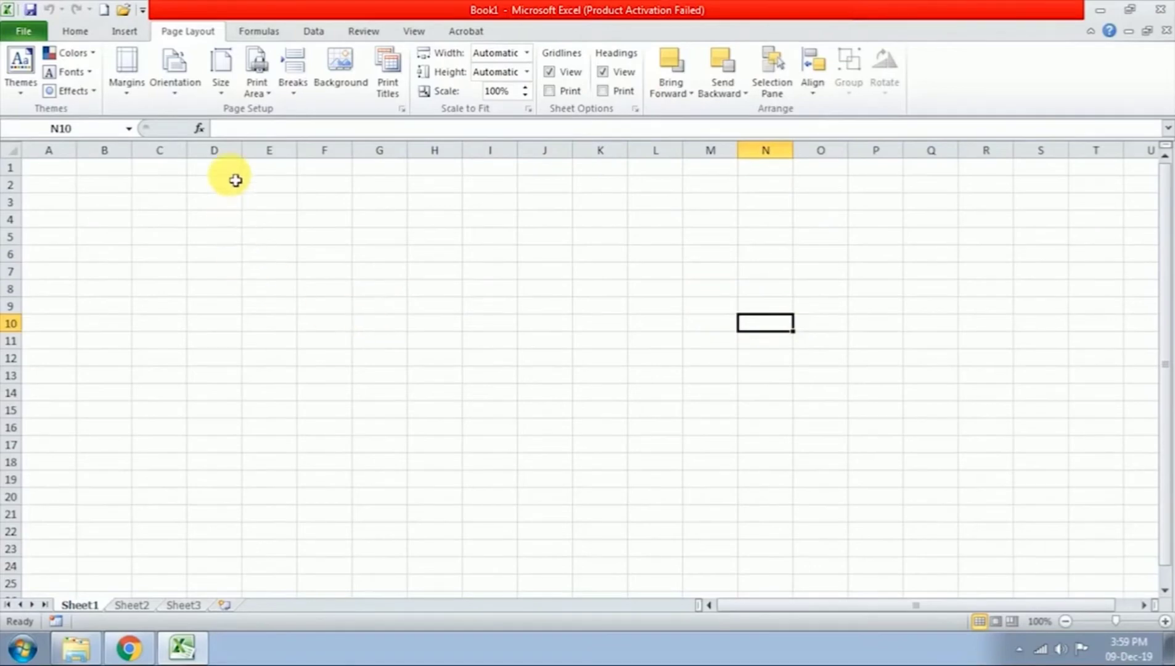
{"action": "left_click", "coordinate": [237, 129]}
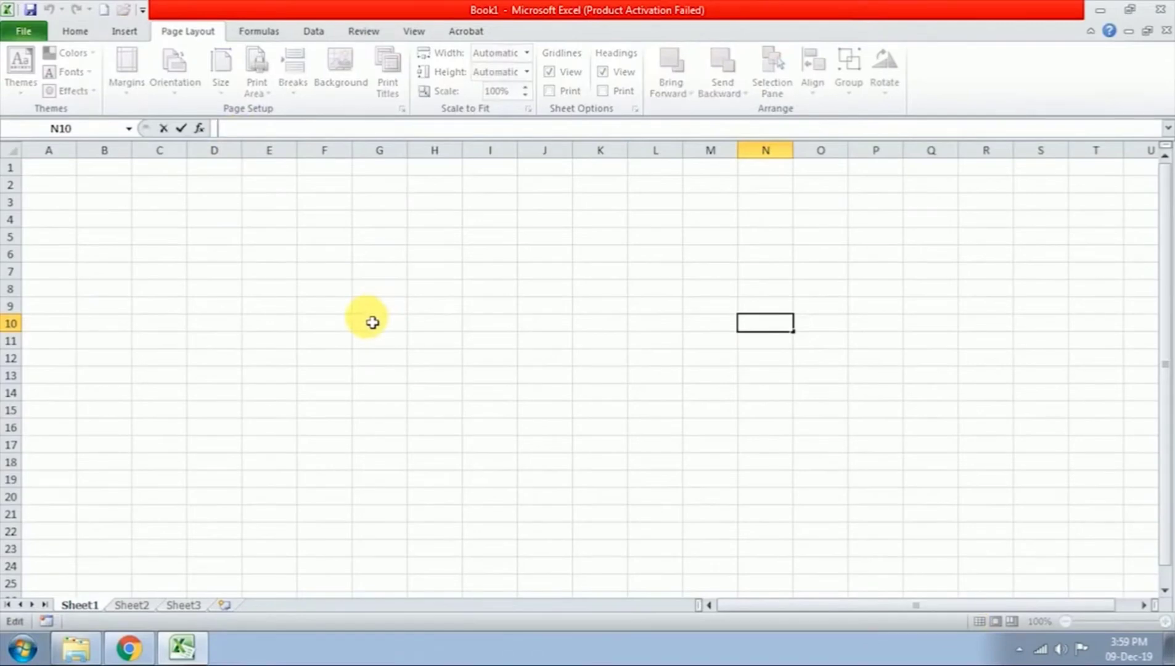
{"action": "left_click", "coordinate": [389, 255]}
{"action": "left_click", "coordinate": [388, 322]}
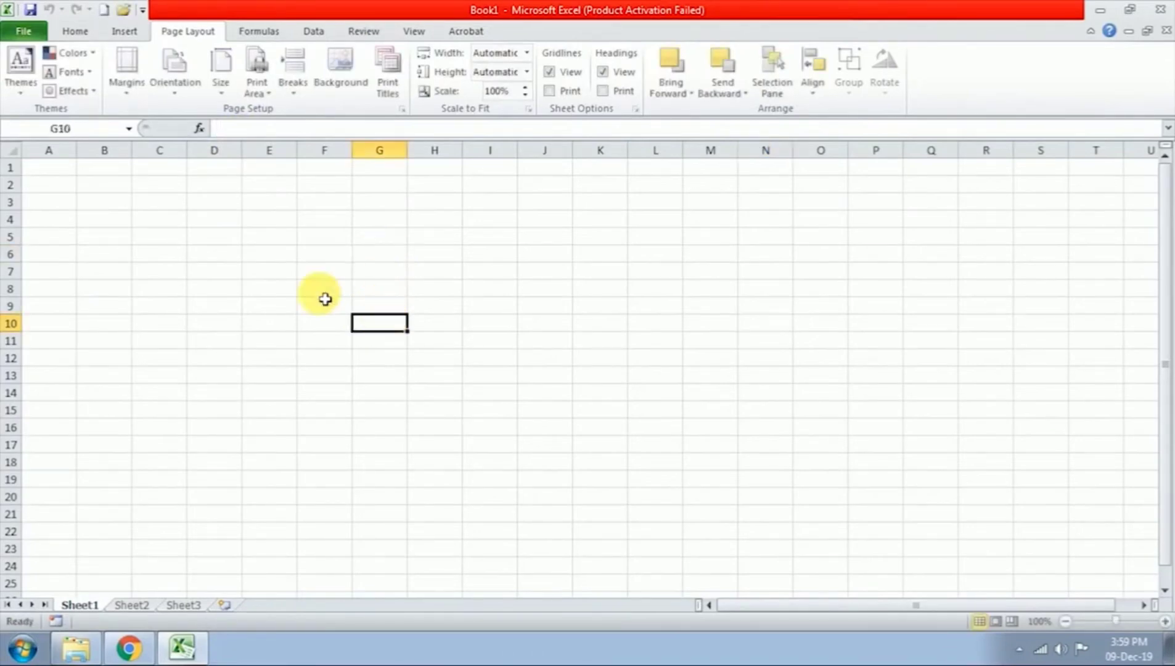
{"action": "left_click", "coordinate": [287, 274]}
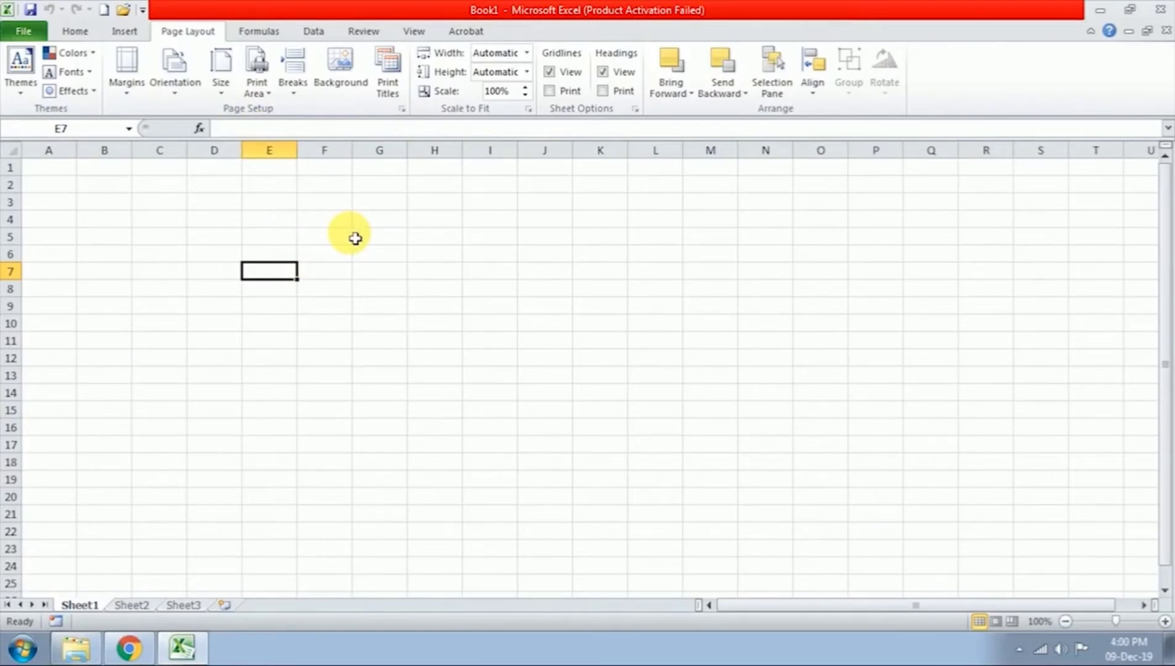
Finish the name entry in E7 and reselect E7 to check it.
{"action": "type", "text": "komal"}
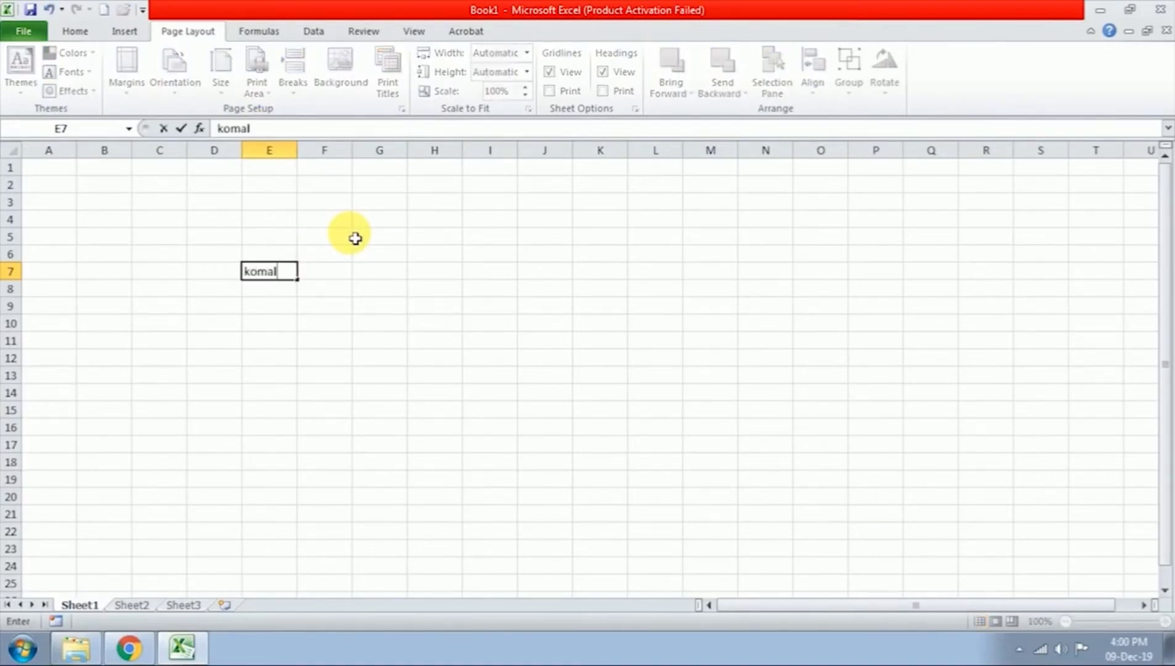
{"action": "left_click", "coordinate": [290, 378]}
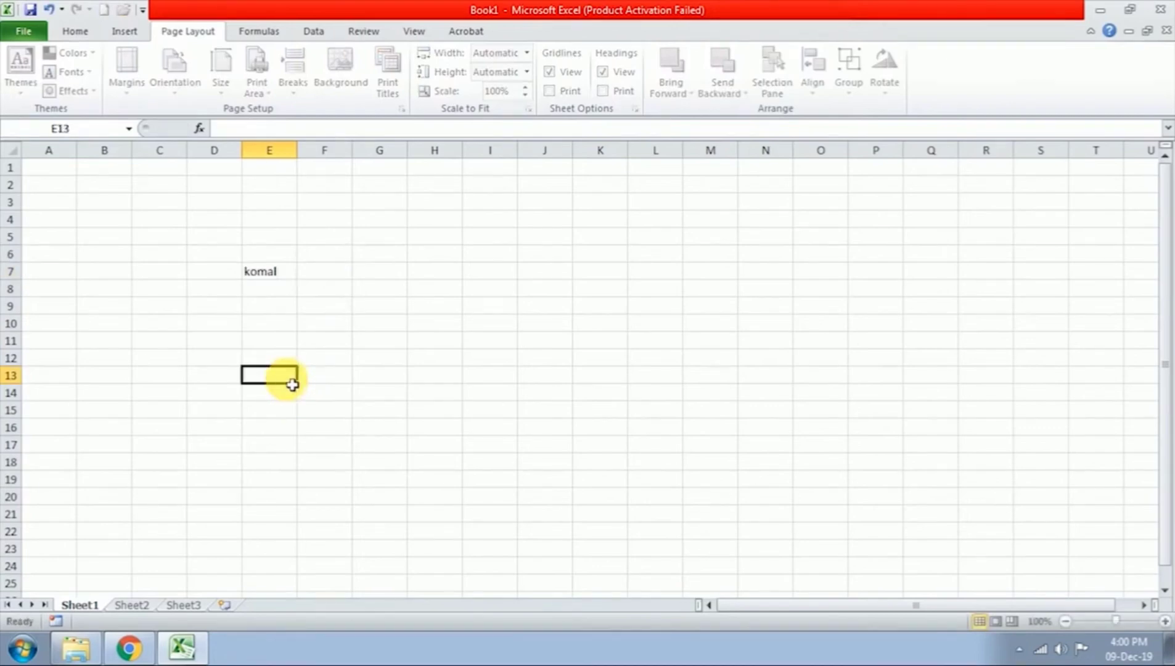
{"action": "left_click", "coordinate": [293, 271]}
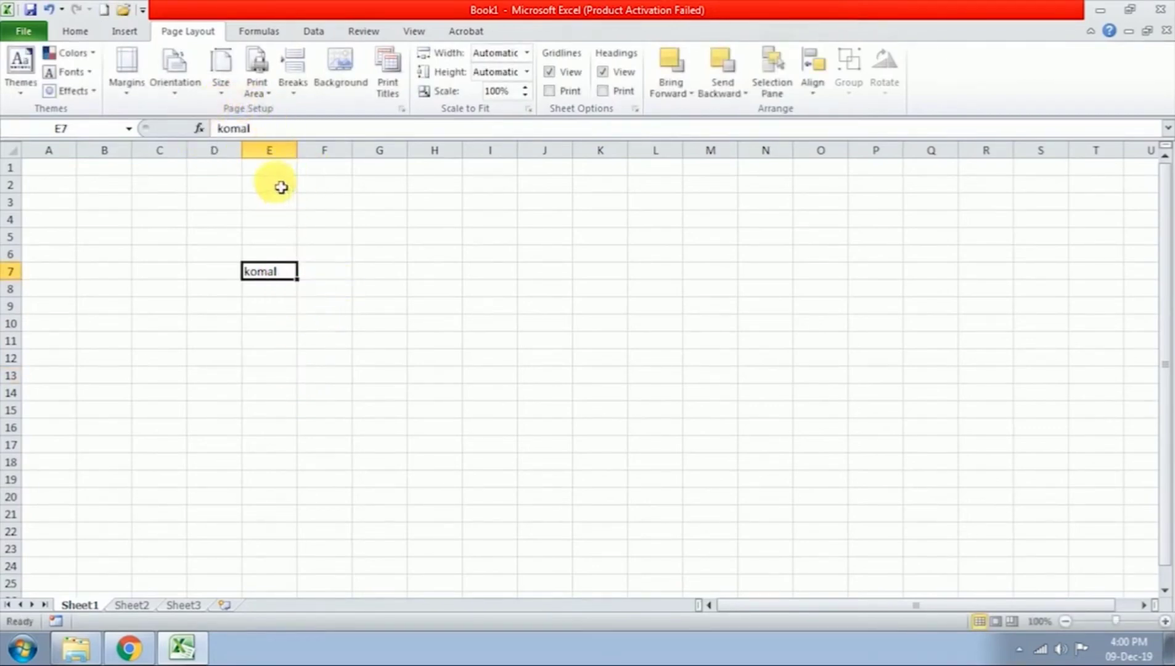
Enter 123456 in H9 and 78945 in J9, then select E7.
{"action": "left_click", "coordinate": [445, 313]}
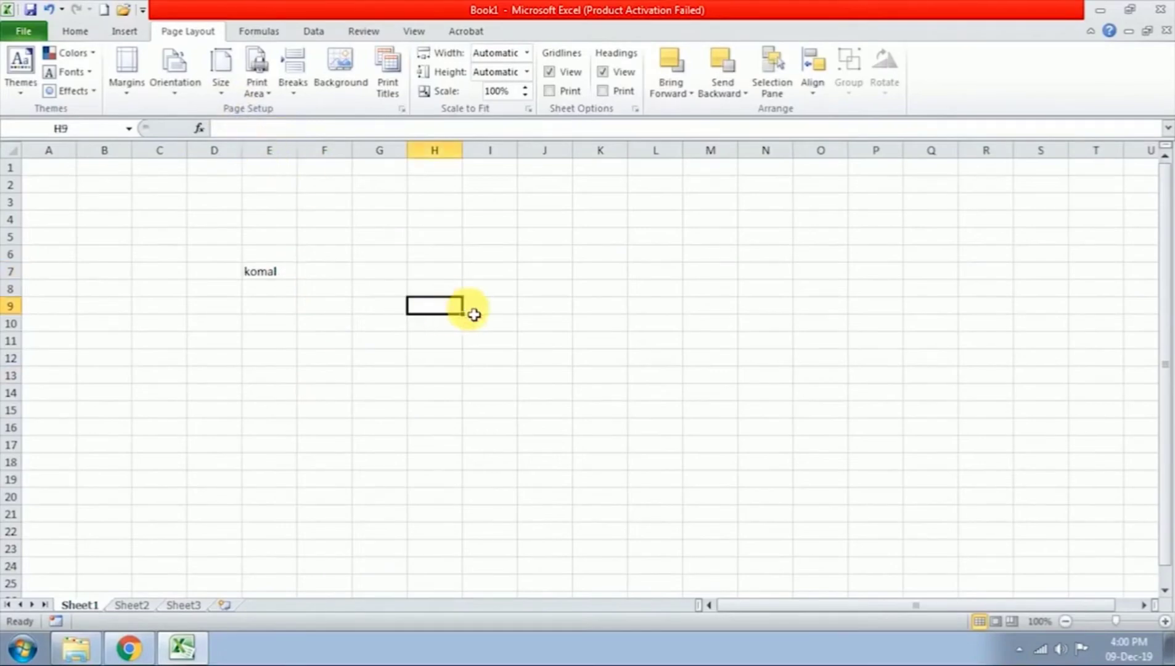
{"action": "type", "text": "123456"}
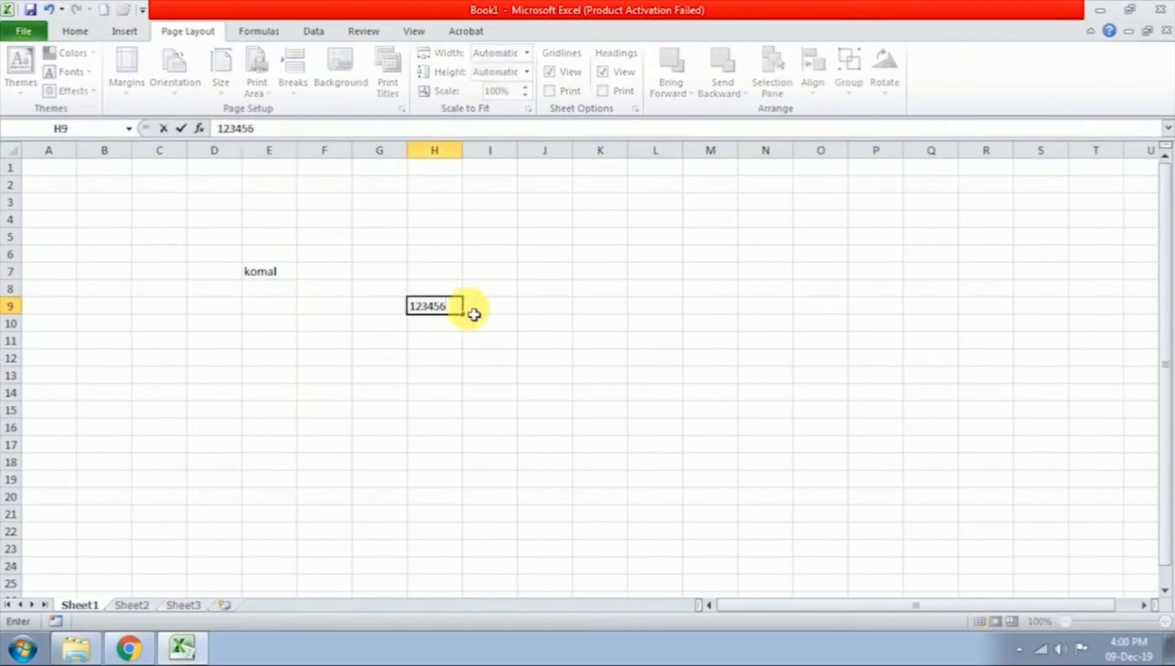
{"action": "left_click", "coordinate": [433, 427]}
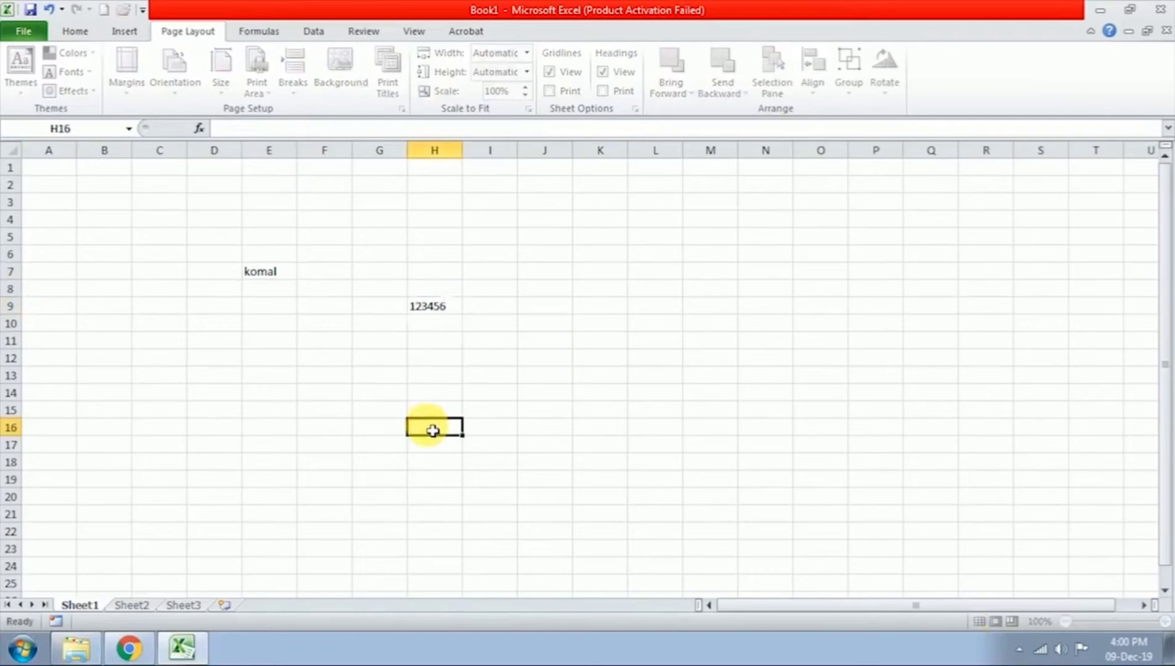
{"action": "left_click", "coordinate": [440, 308]}
{"action": "left_click", "coordinate": [555, 313]}
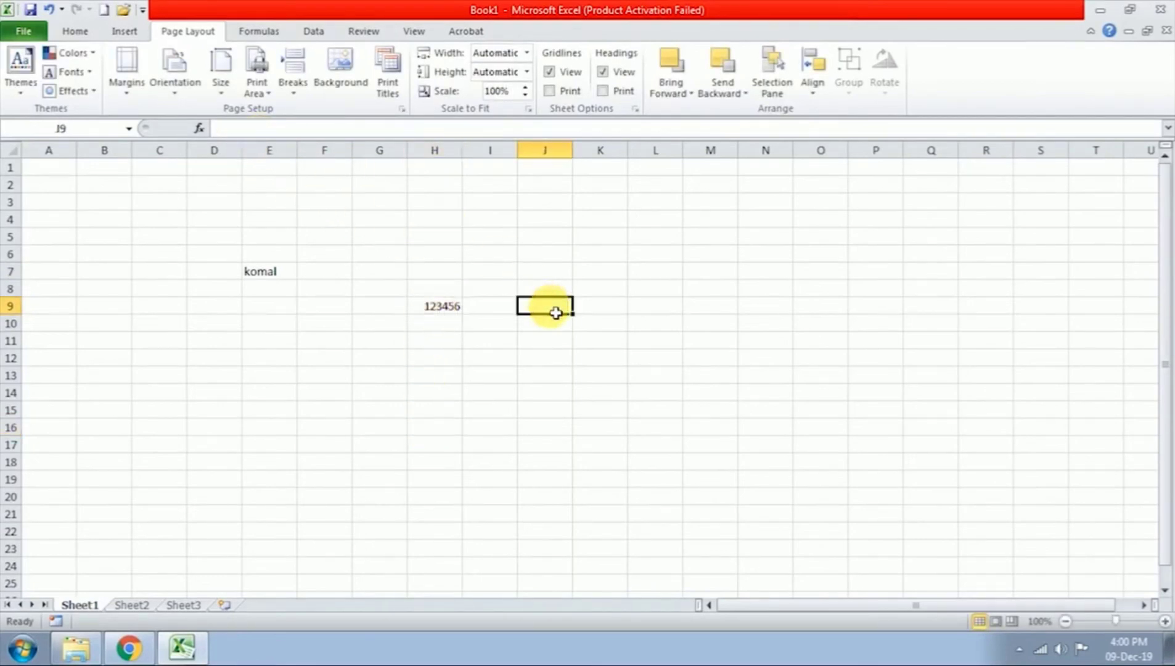
{"action": "type", "text": "78945"}
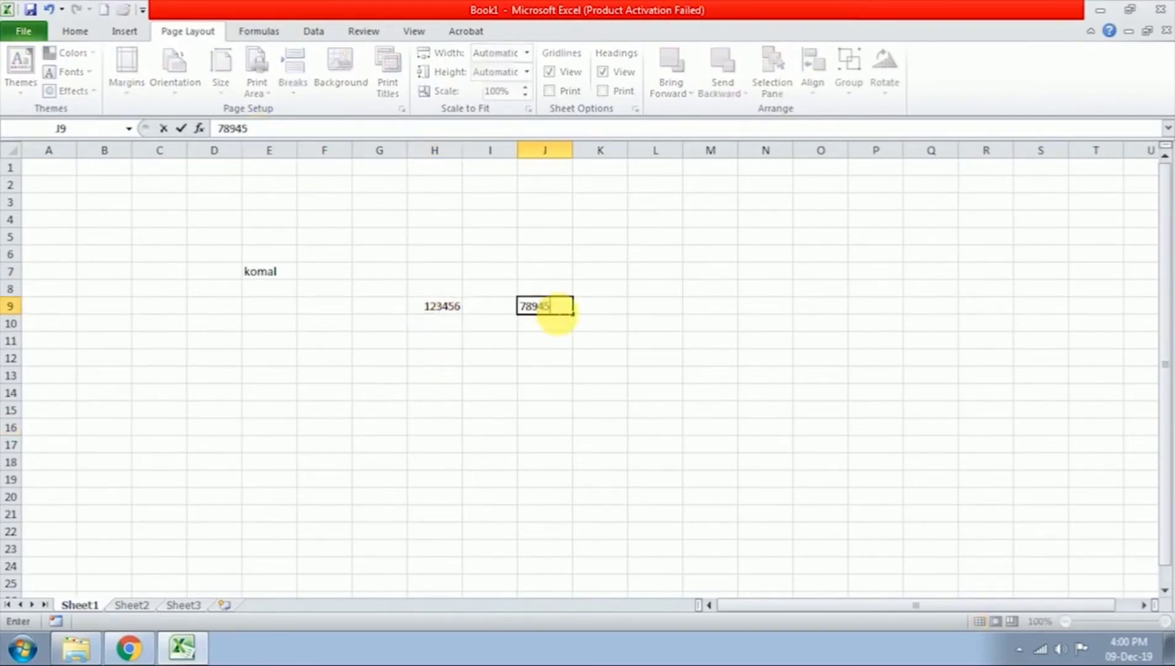
{"action": "left_click", "coordinate": [539, 432]}
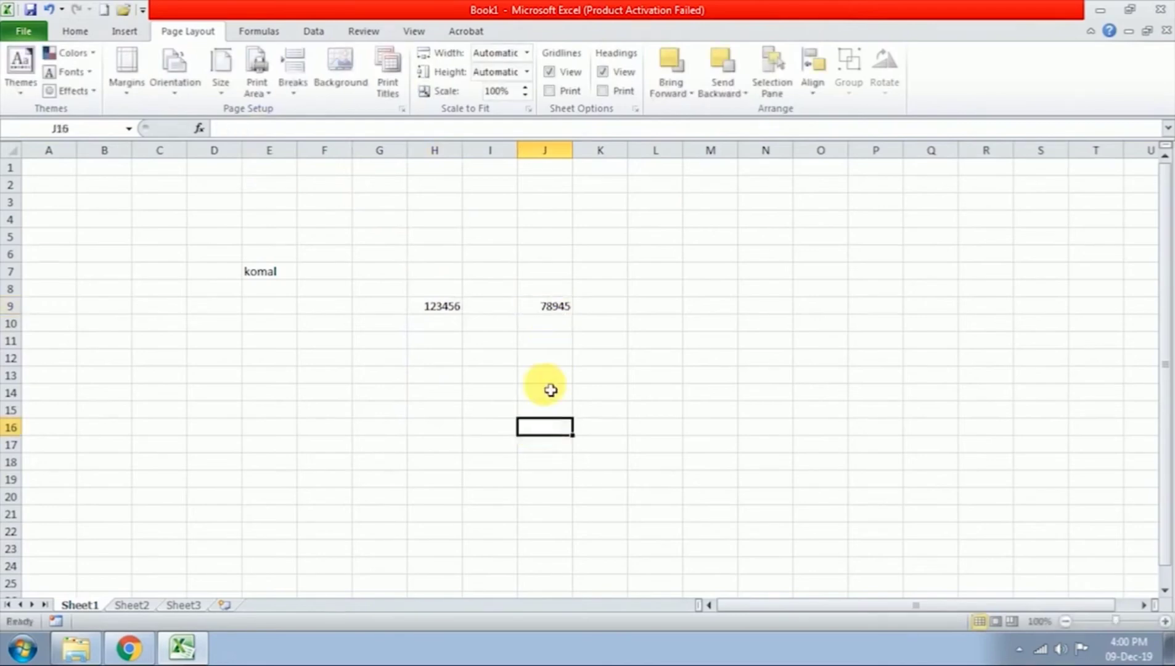
{"action": "left_click", "coordinate": [556, 306]}
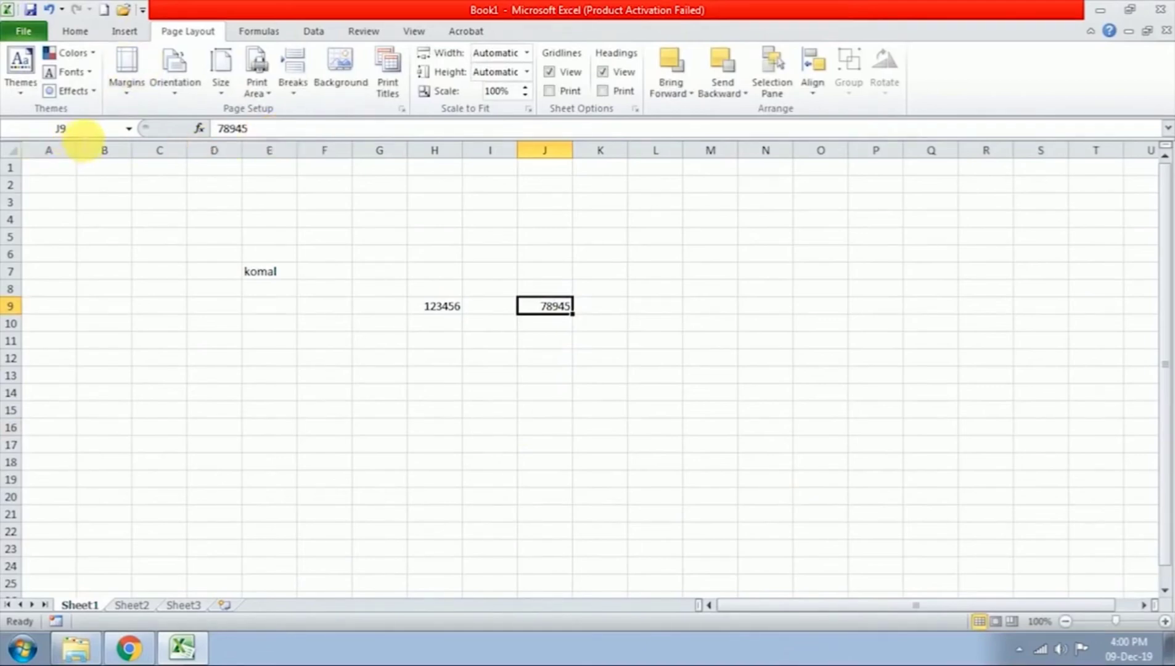
{"action": "left_click", "coordinate": [266, 272]}
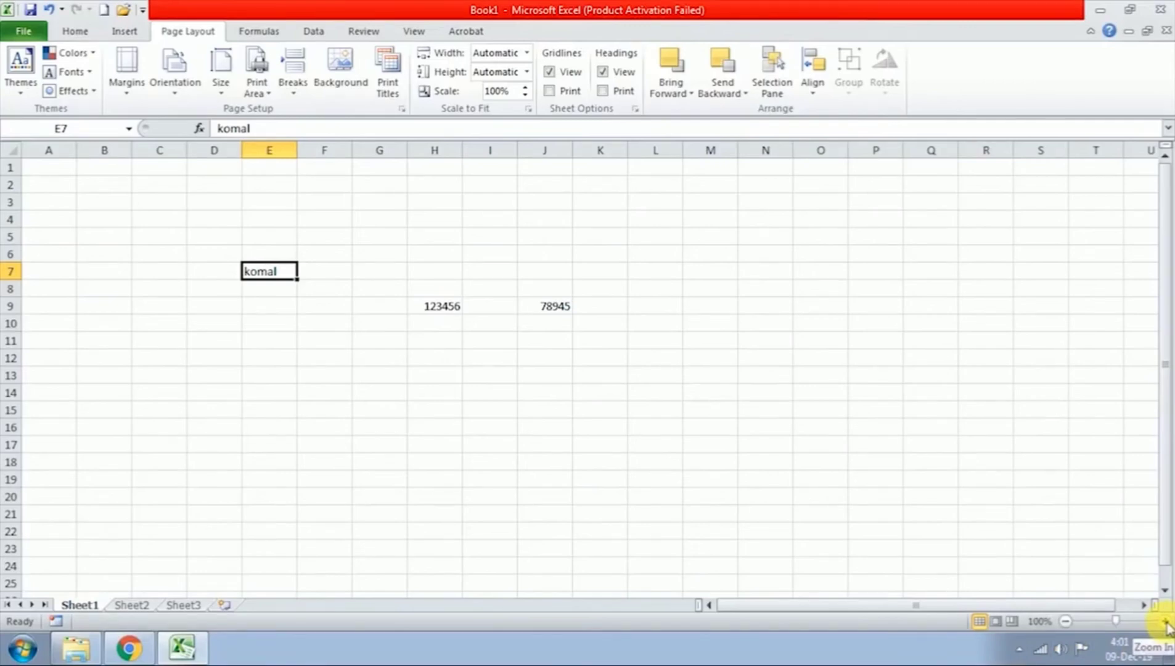
{"action": "left_click", "coordinate": [1165, 621]}
{"action": "left_click", "coordinate": [1165, 621]}
{"action": "left_click", "coordinate": [1165, 622]}
{"action": "left_click", "coordinate": [1164, 621]}
{"action": "left_click", "coordinate": [1165, 621]}
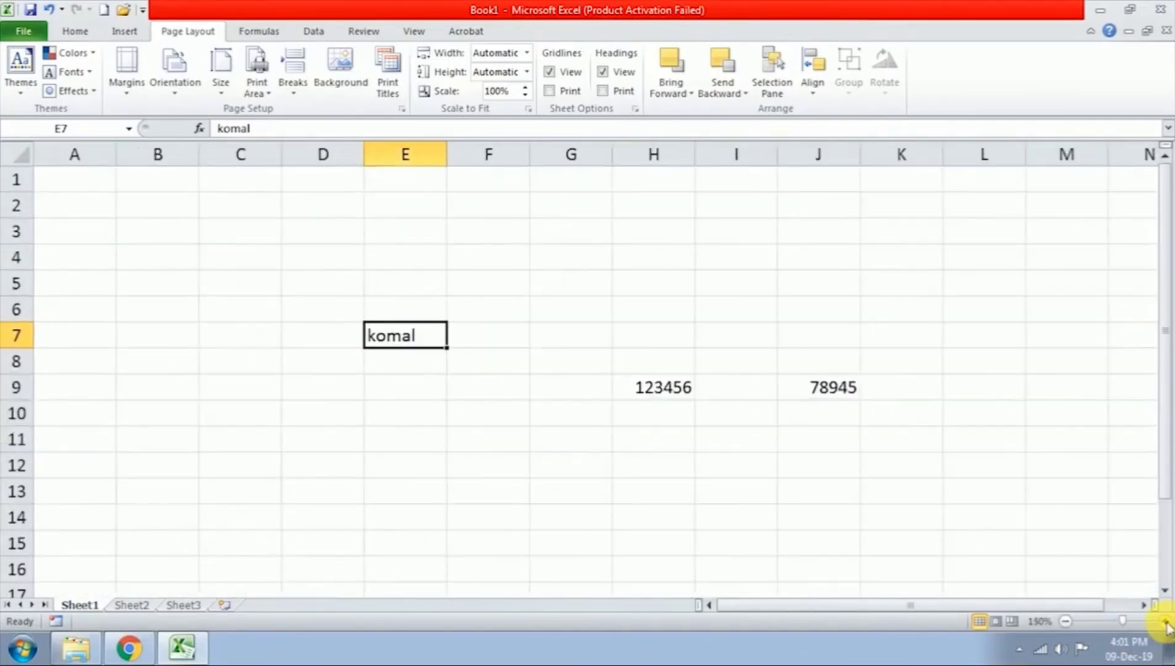
{"action": "left_click", "coordinate": [1165, 622]}
{"action": "left_click", "coordinate": [1165, 621]}
{"action": "left_click", "coordinate": [1165, 621]}
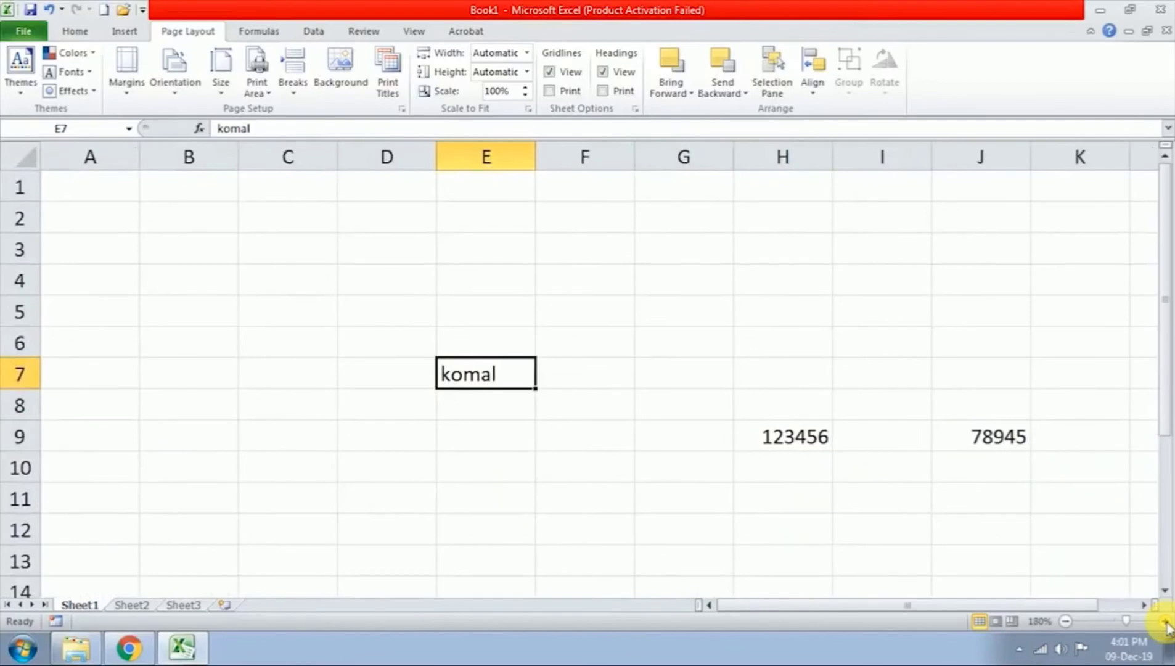
{"action": "left_click", "coordinate": [1068, 622]}
{"action": "left_click", "coordinate": [1068, 622]}
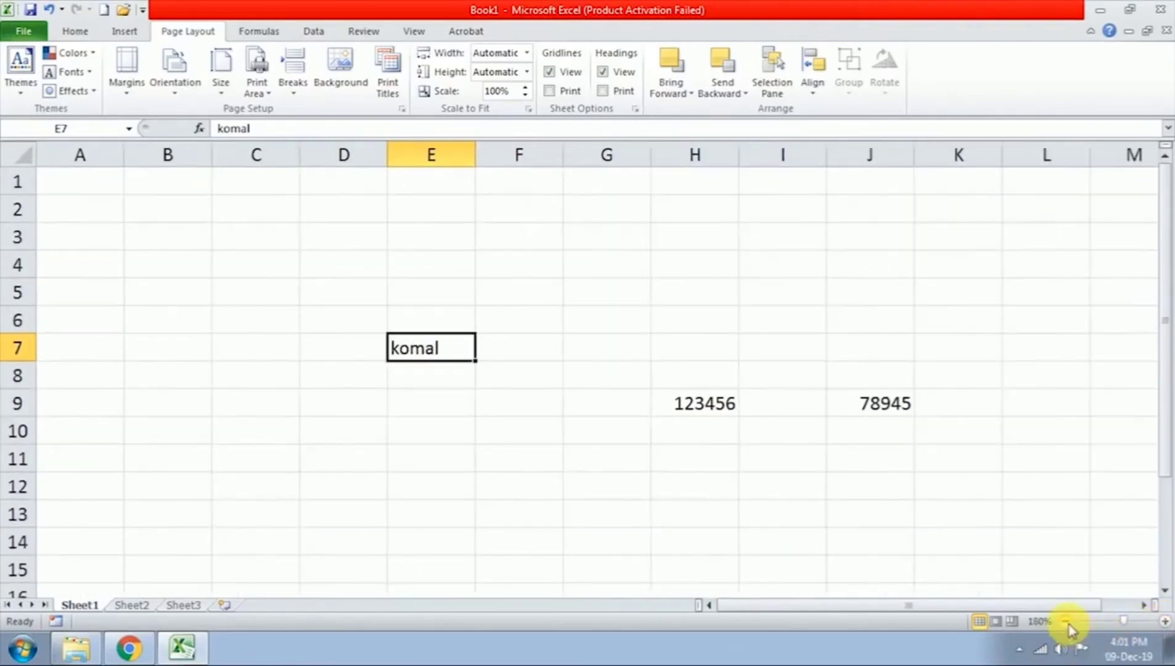
{"action": "left_click", "coordinate": [1068, 621]}
{"action": "left_click", "coordinate": [1068, 621]}
{"action": "left_click", "coordinate": [1068, 621]}
{"action": "left_click", "coordinate": [1068, 621]}
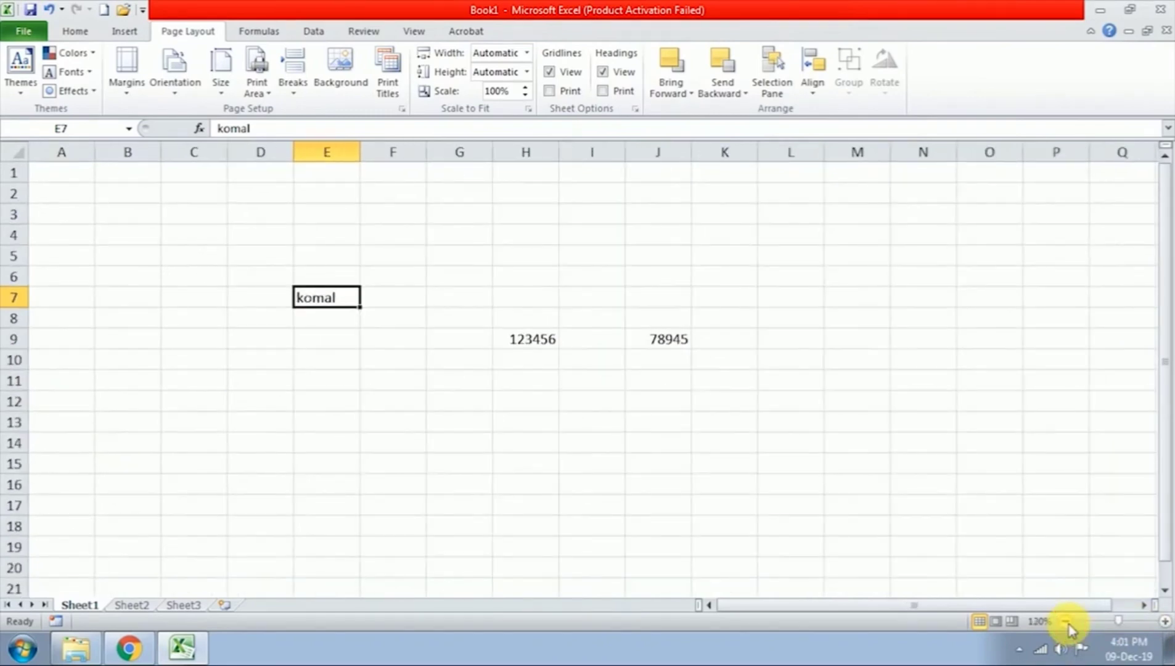
{"action": "left_click", "coordinate": [1066, 621]}
{"action": "left_click", "coordinate": [1067, 621]}
{"action": "left_click", "coordinate": [1067, 622]}
{"action": "left_click", "coordinate": [1066, 621]}
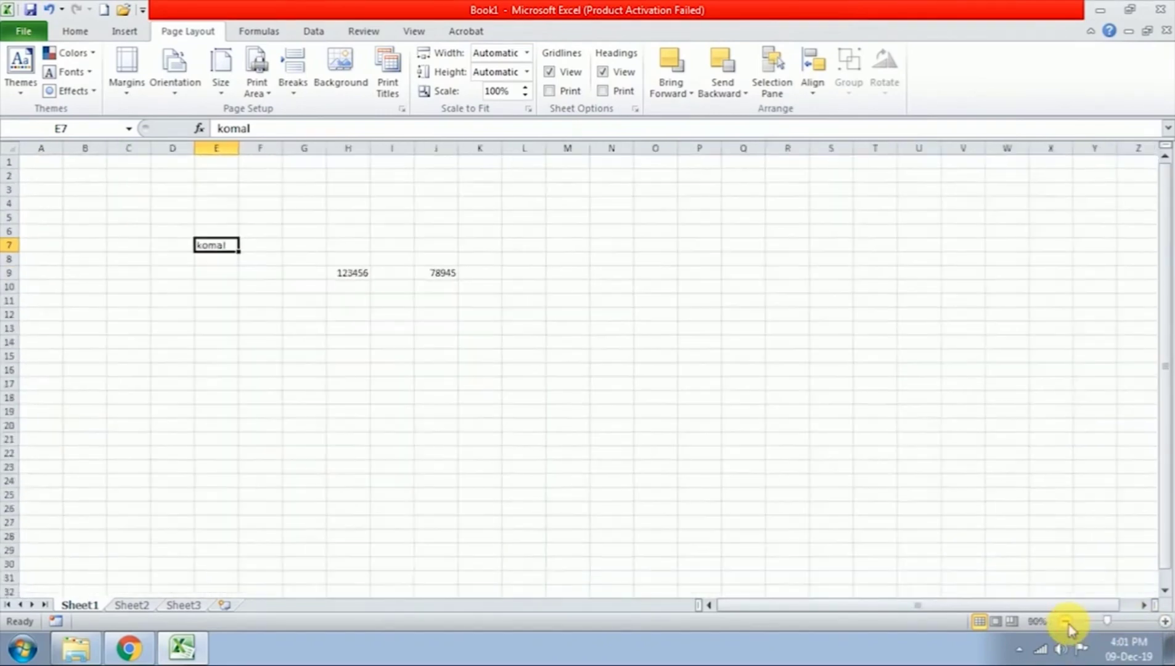
{"action": "left_click", "coordinate": [1067, 621]}
{"action": "left_click", "coordinate": [1164, 621]}
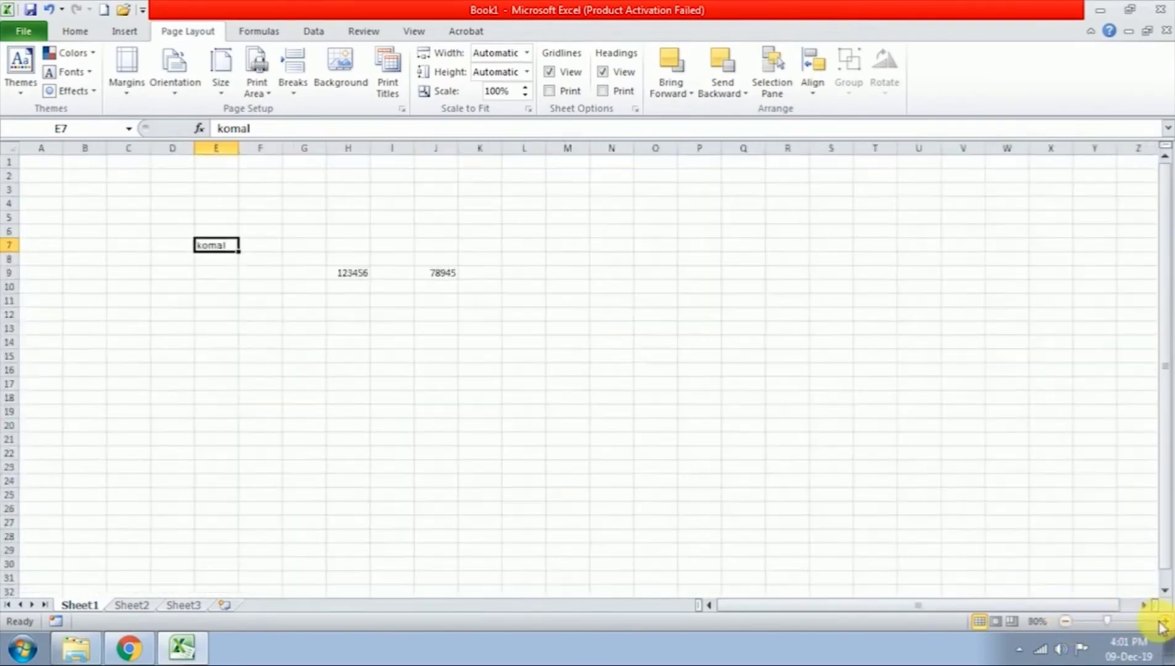
{"action": "left_click", "coordinate": [1164, 621]}
{"action": "left_click", "coordinate": [1164, 622]}
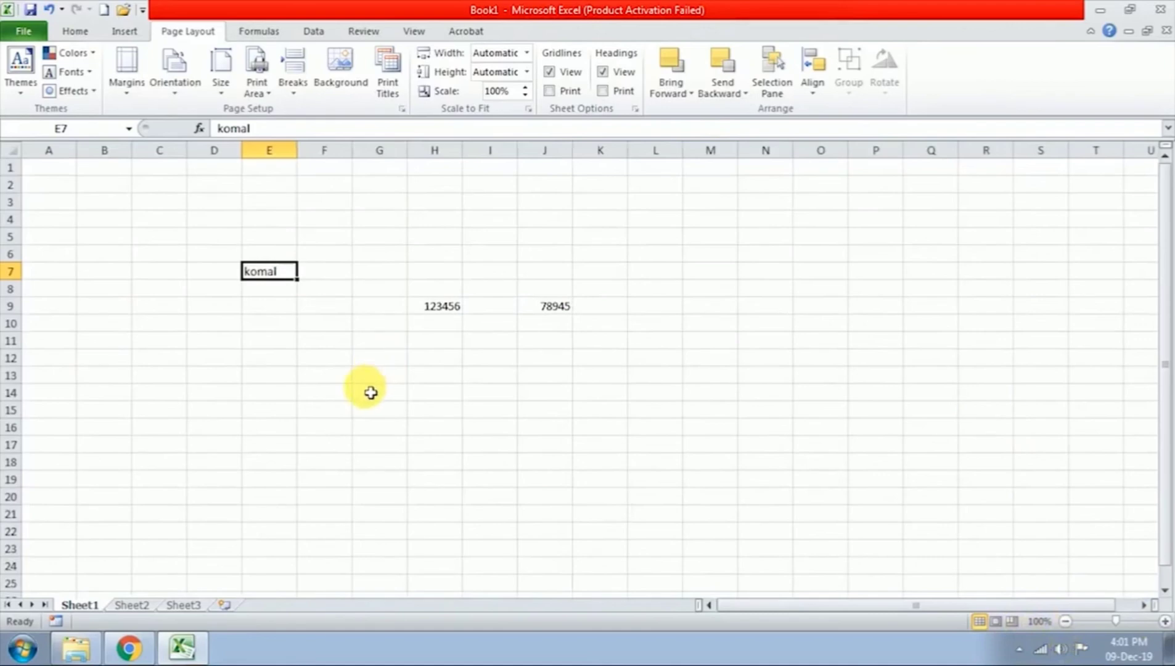
Delete all entries in range D5:K11 and return to cell A1.
{"action": "left_click", "coordinate": [101, 205]}
{"action": "left_click_drag", "start_coordinate": [202, 242], "coordinate": [599, 341]}
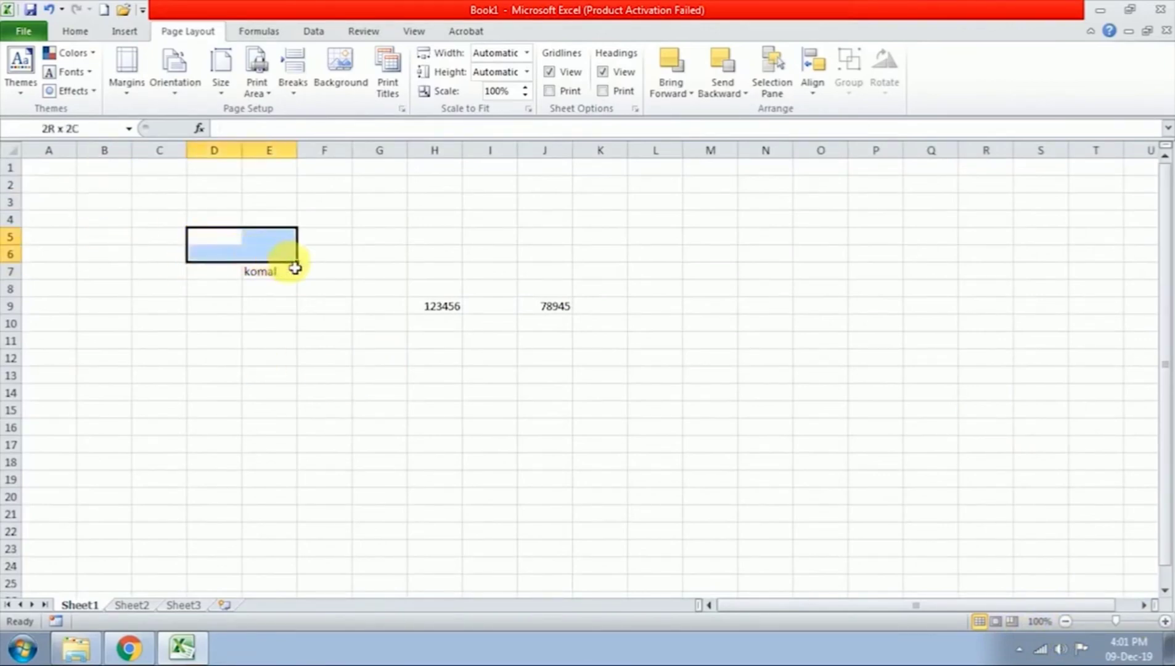
{"action": "key", "text": "Delete"}
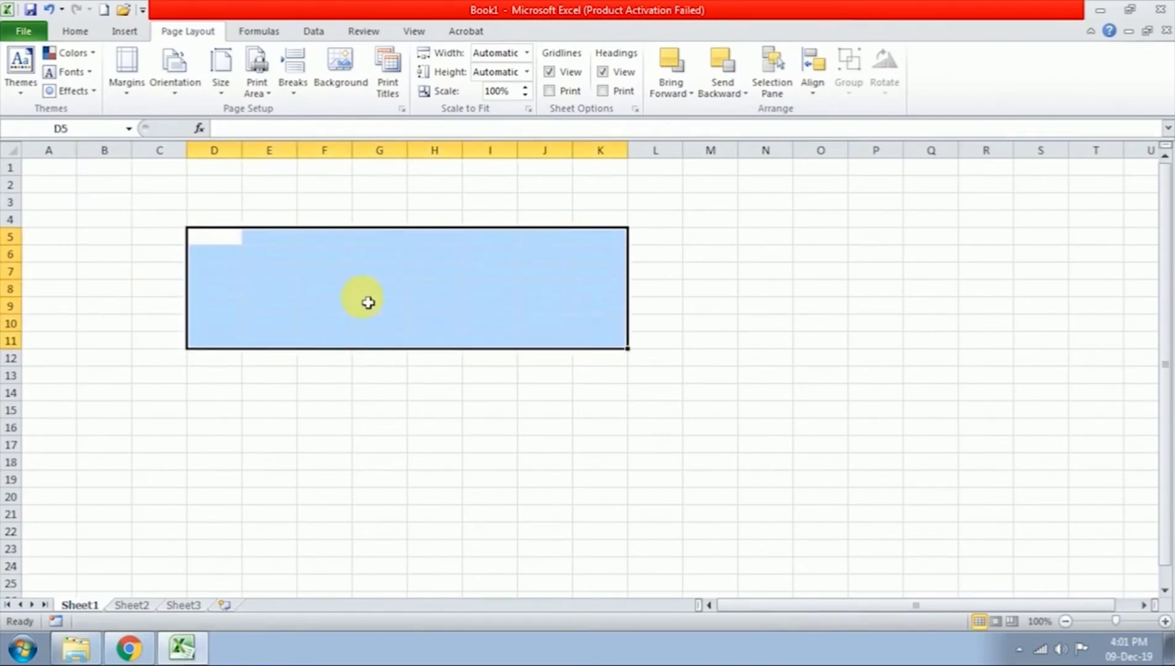
{"action": "left_click", "coordinate": [110, 223]}
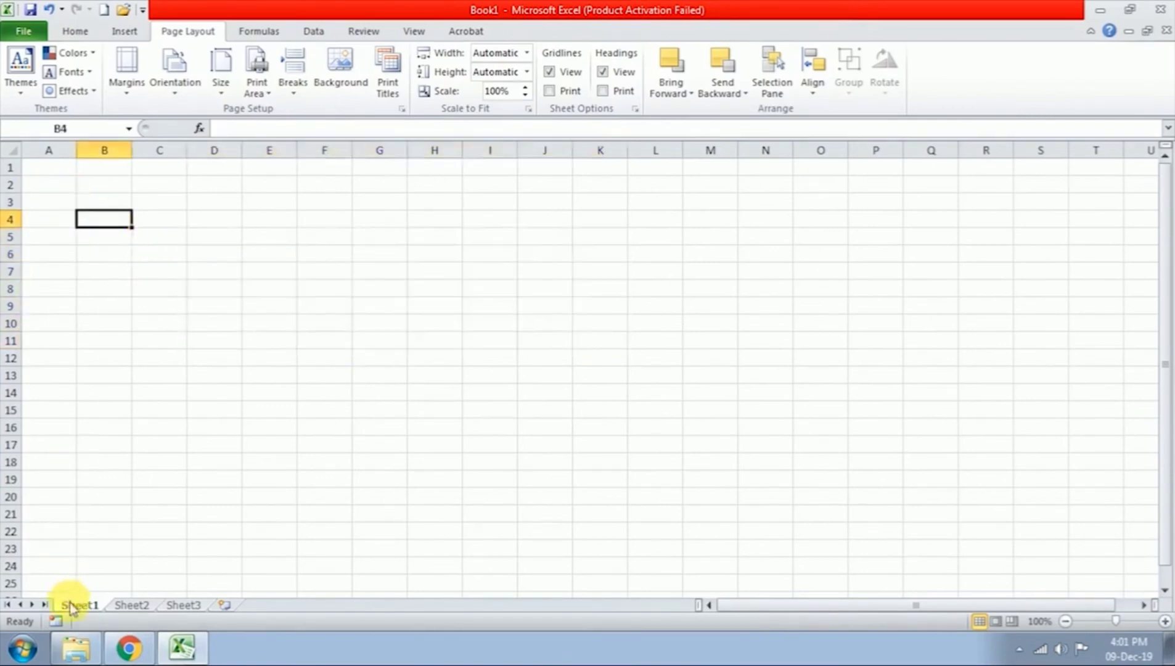
{"action": "left_click", "coordinate": [47, 171]}
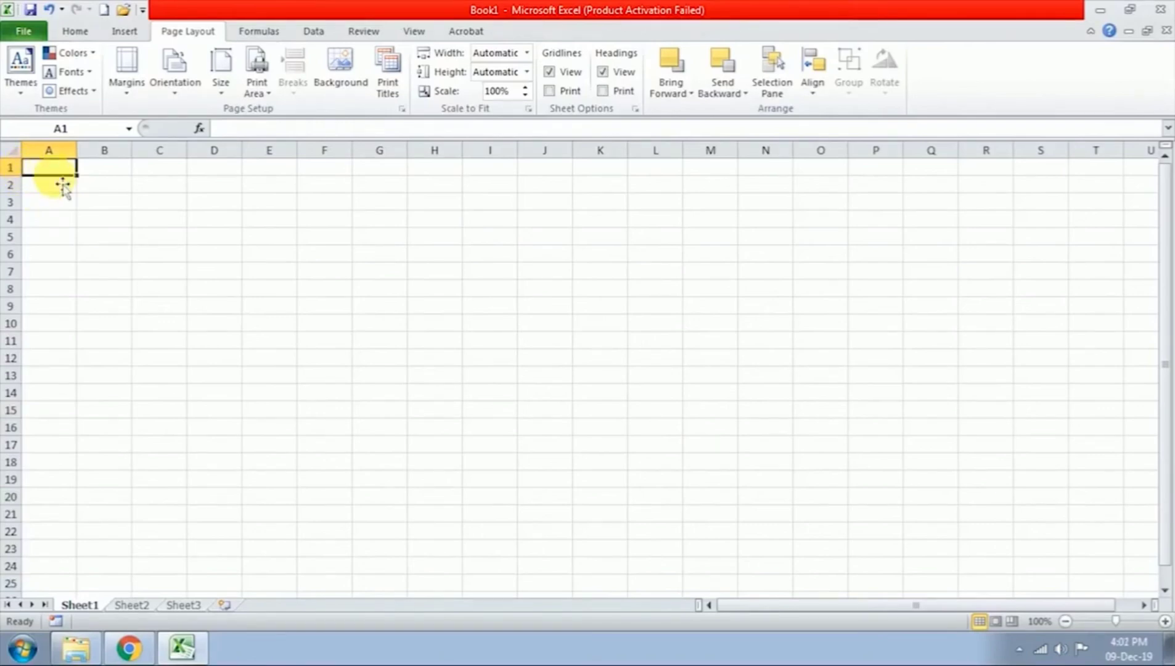
{"action": "key", "text": "ctrl+Down"}
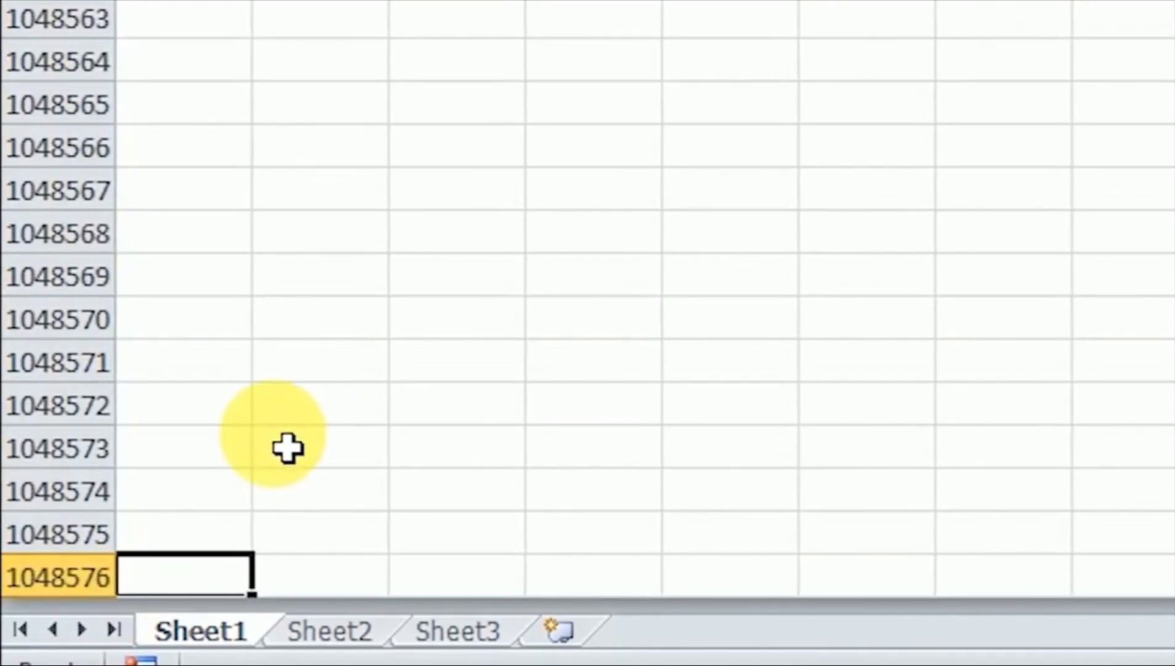
{"action": "key", "text": "ctrl+Up"}
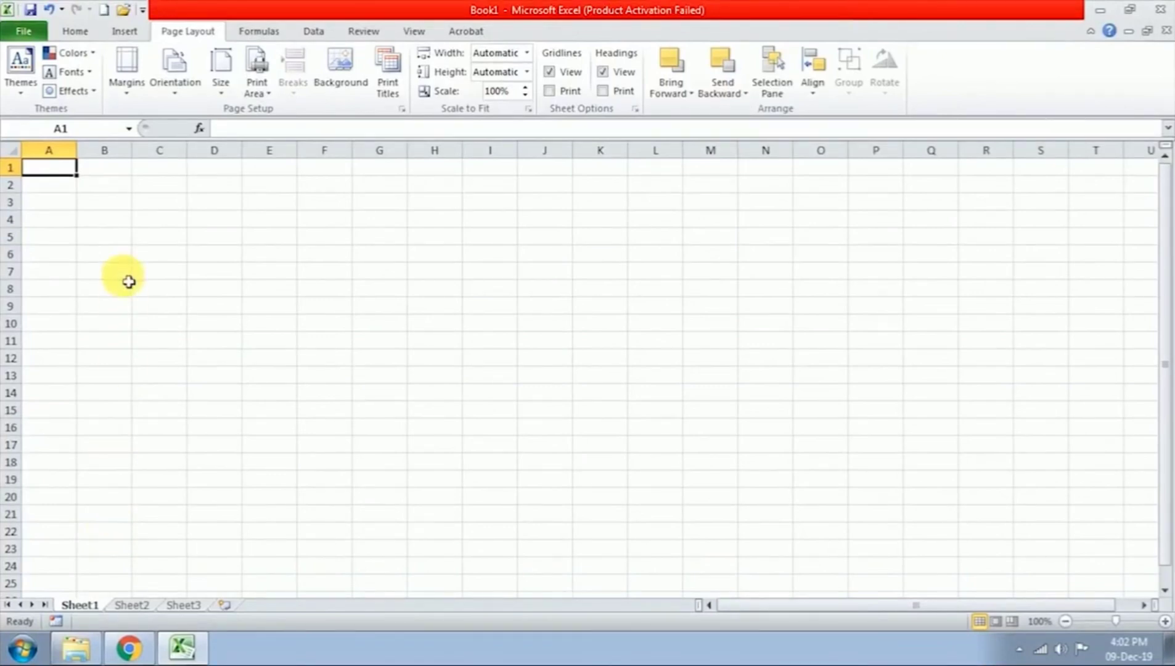
Select columns B through E in turn, then jump from A1 to the last column, XFD1.
{"action": "left_click", "coordinate": [116, 151]}
{"action": "left_click", "coordinate": [175, 154]}
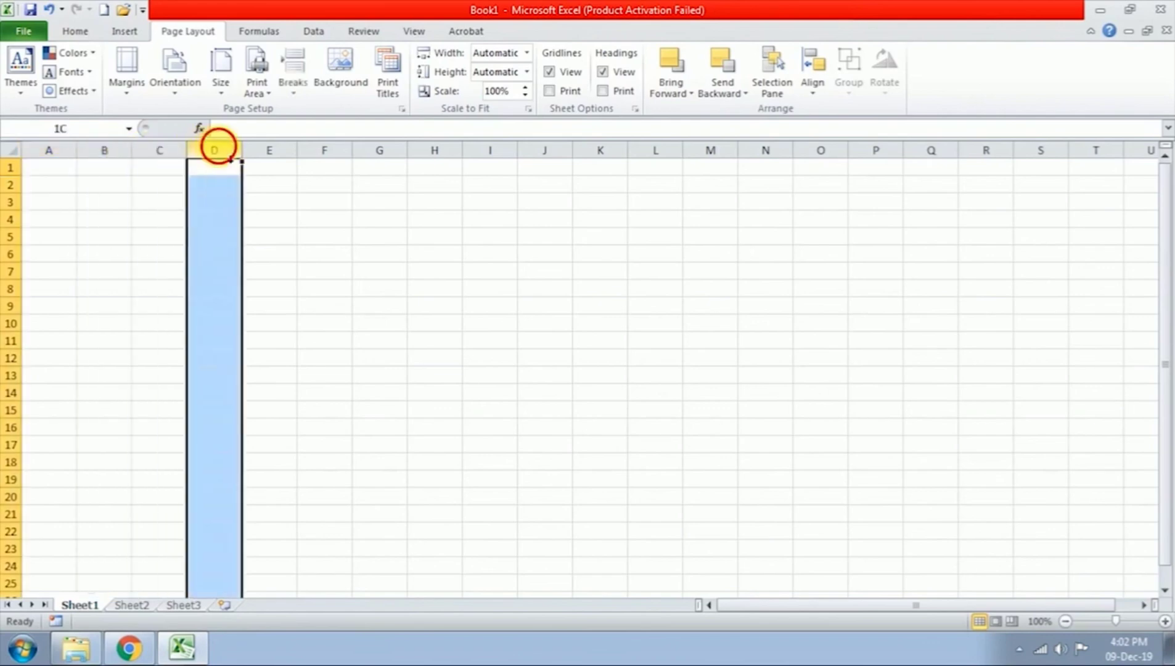
{"action": "left_click", "coordinate": [217, 151]}
{"action": "left_click", "coordinate": [264, 151]}
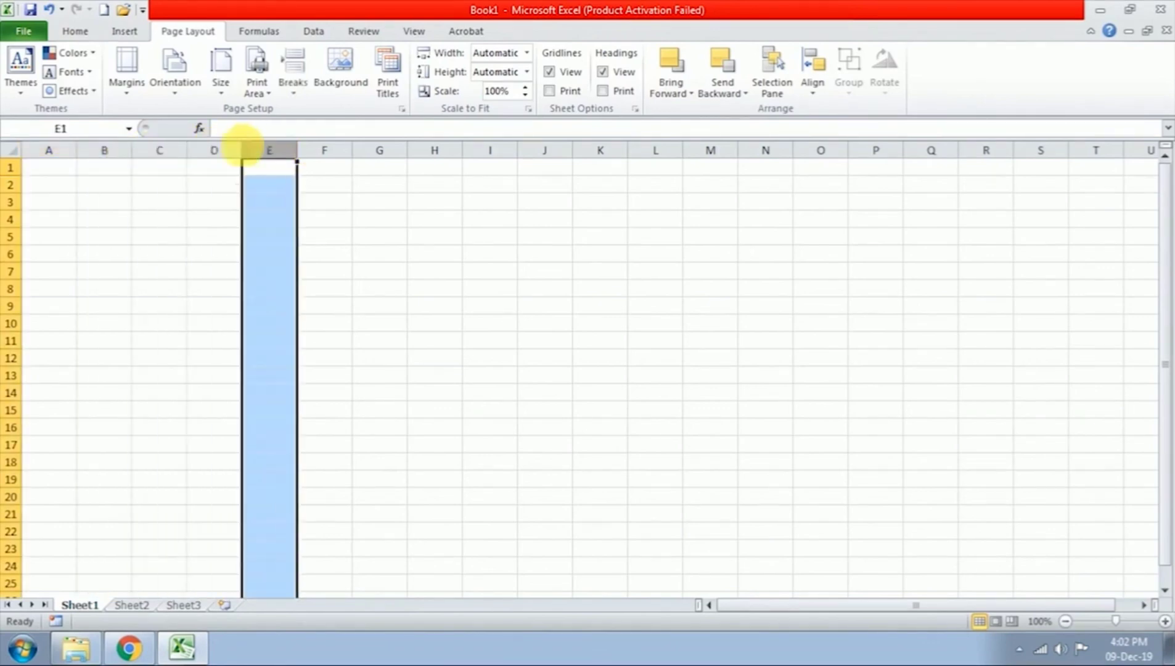
{"action": "left_click", "coordinate": [64, 175]}
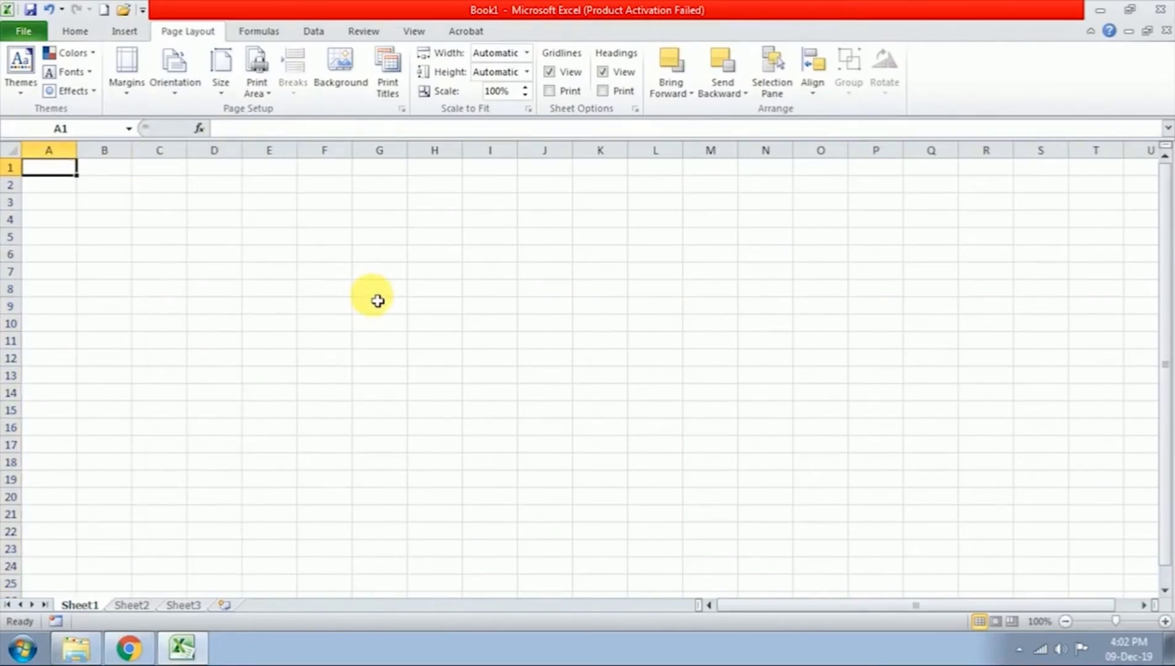
{"action": "key", "text": "ctrl+Right"}
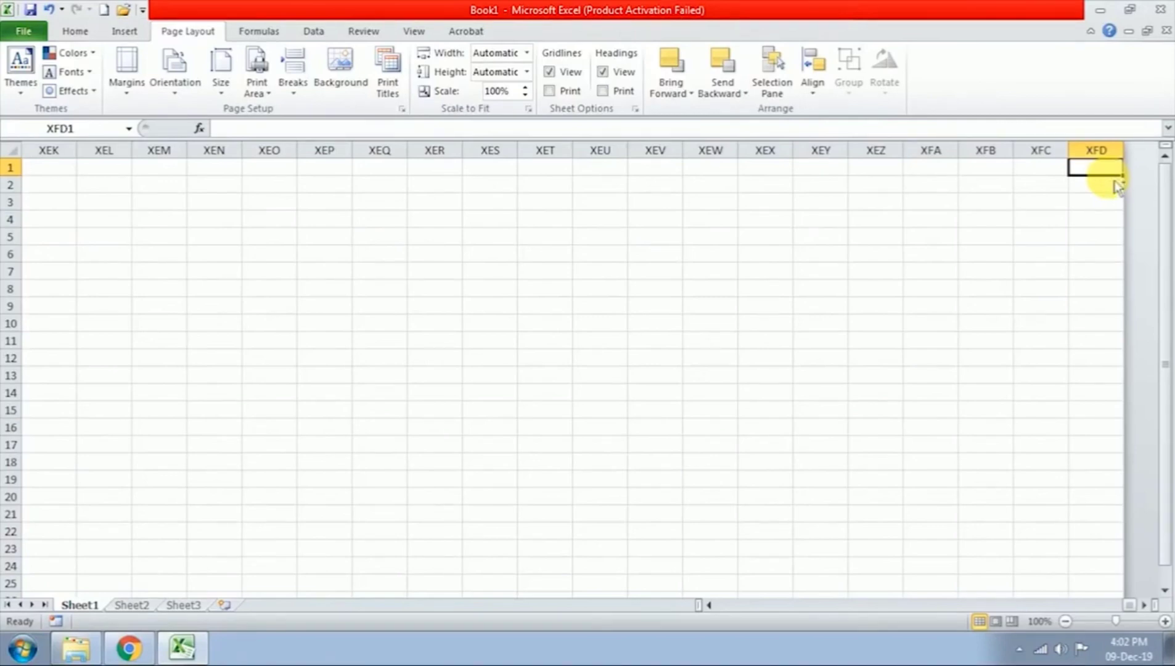
Jump from column XFD back to cell A1 with Ctrl+Home.
{"action": "key", "text": "ctrl+Home"}
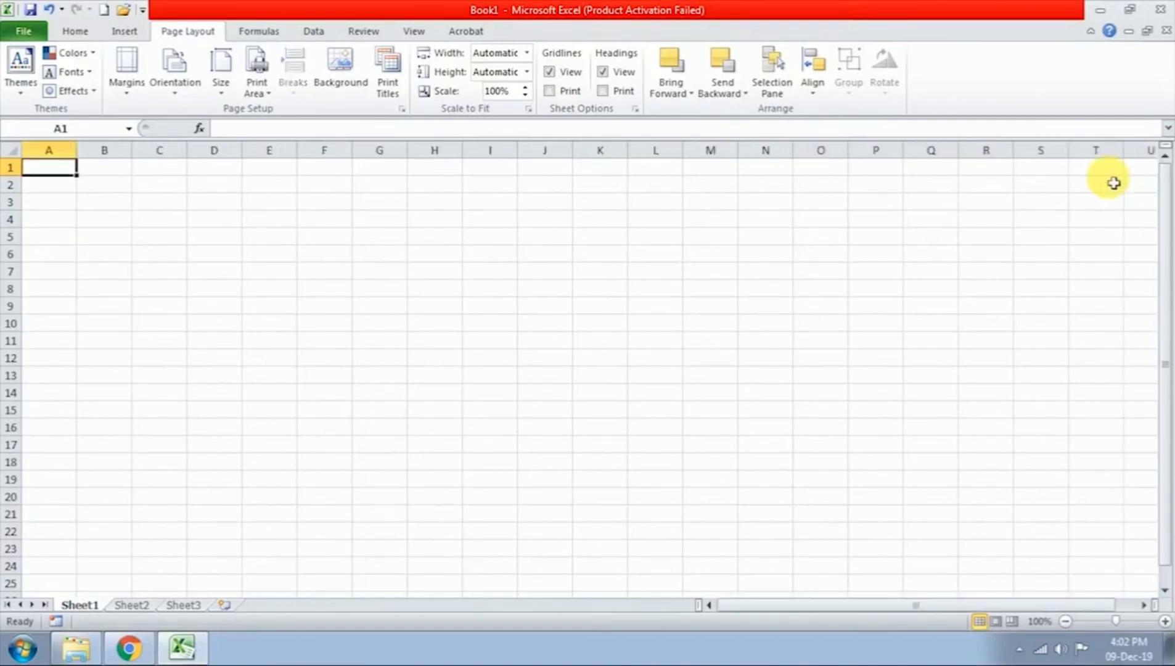